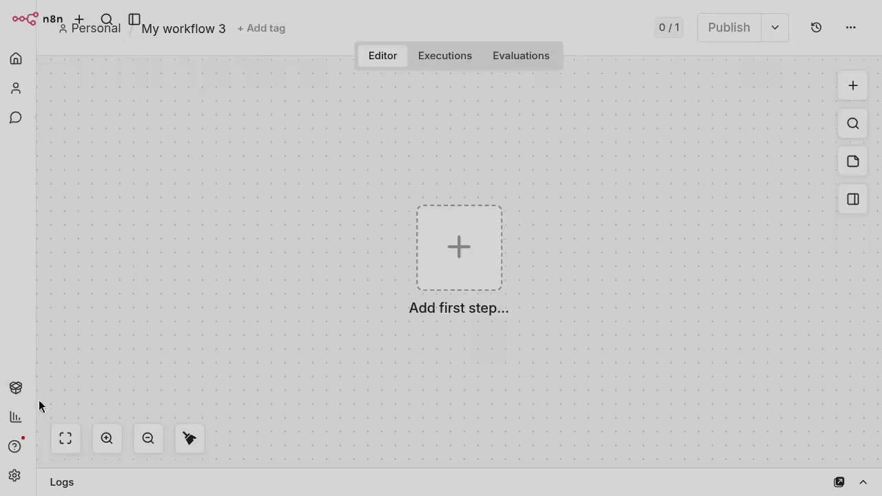
{"action": "left_click", "coordinate": [16, 482]}
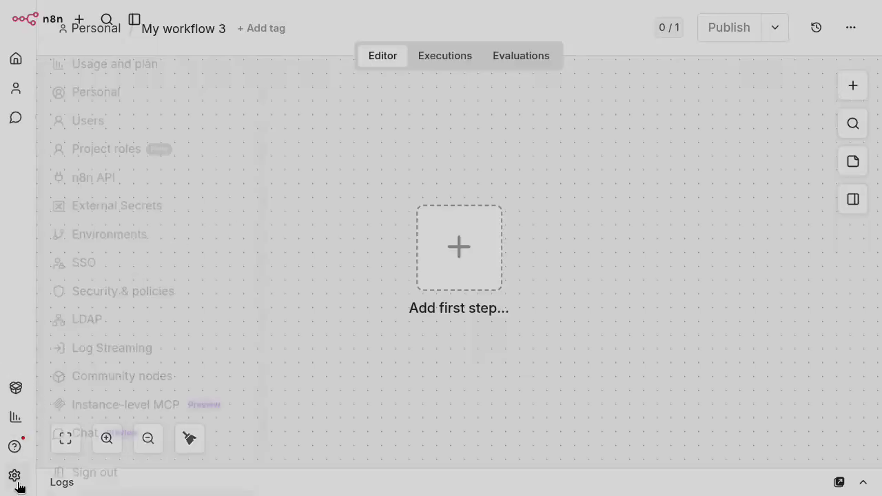
{"action": "left_click", "coordinate": [155, 373]}
{"action": "left_click", "coordinate": [482, 293]}
{"action": "type", "text": "@atto"}
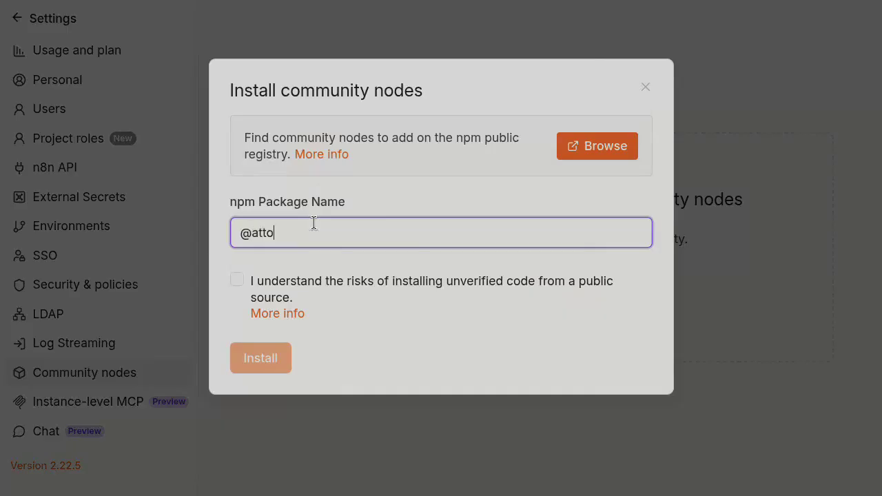
{"action": "type", "text": "cash/n8n-nodes-atto"}
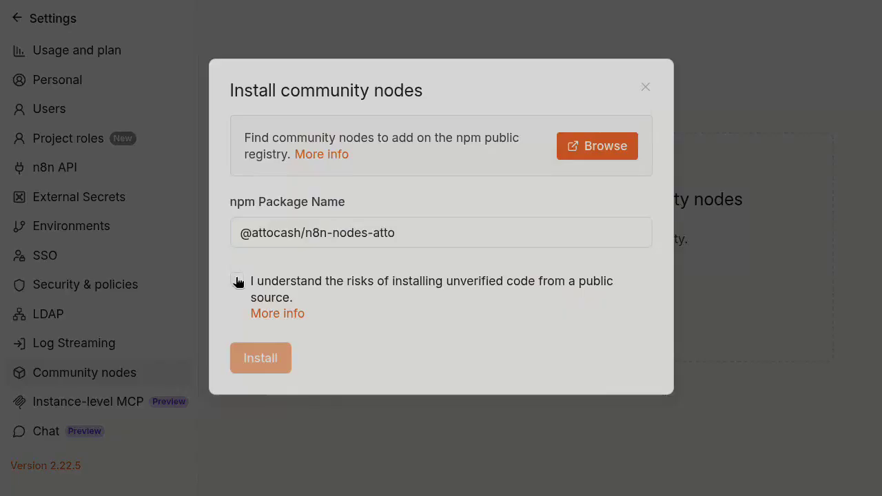
{"action": "left_click", "coordinate": [237, 280]}
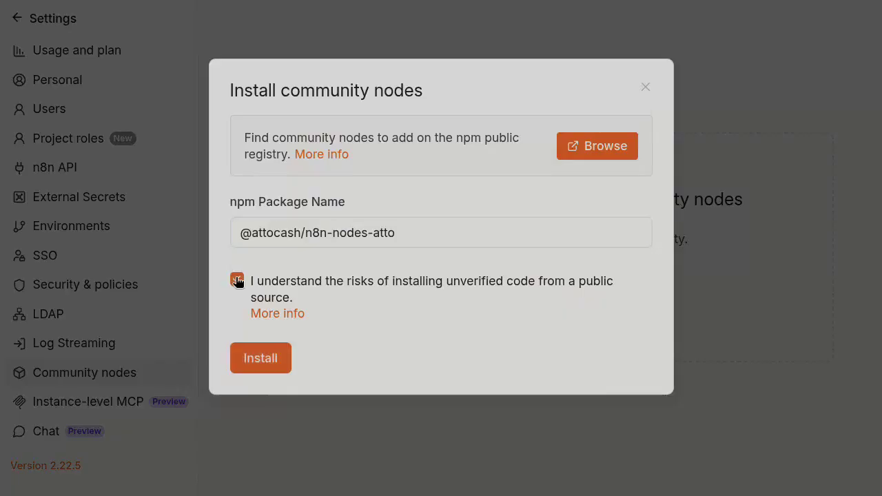
{"action": "left_click", "coordinate": [260, 356]}
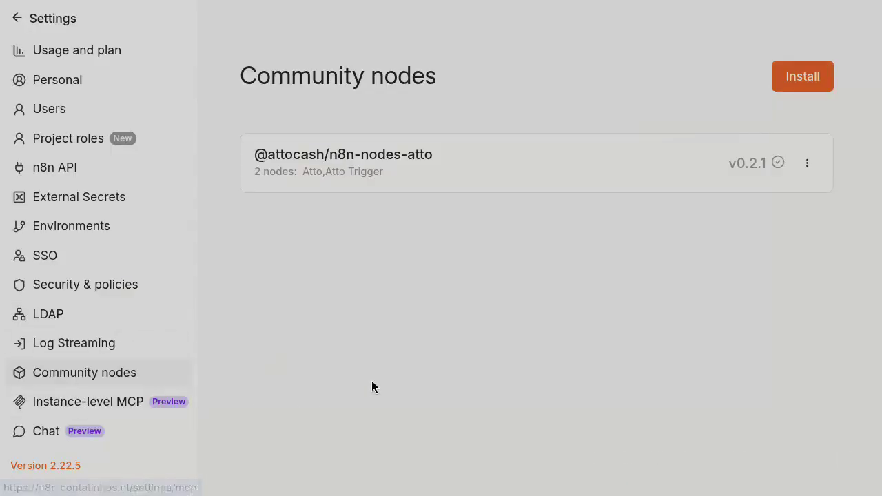
Back in the editor, add the Atto node's 'Derive an address' action as the first step.
{"action": "key", "text": "alt+Left"}
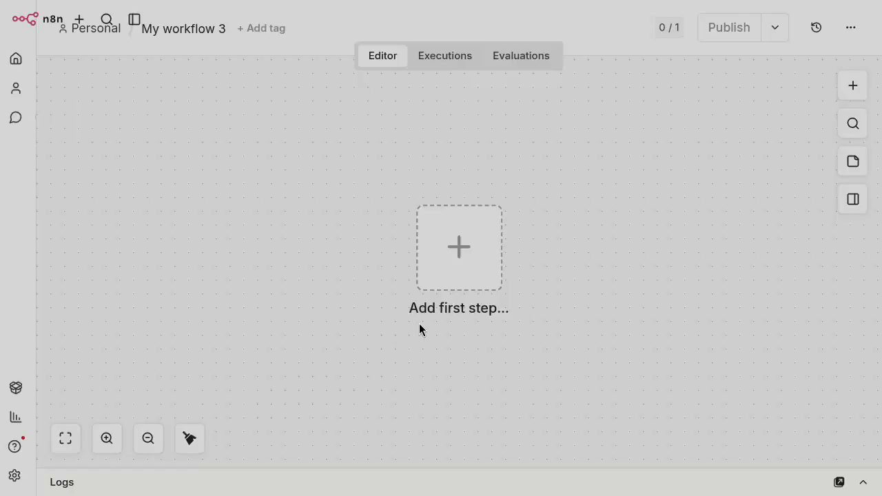
{"action": "left_click", "coordinate": [484, 248]}
{"action": "type", "text": "Atto"}
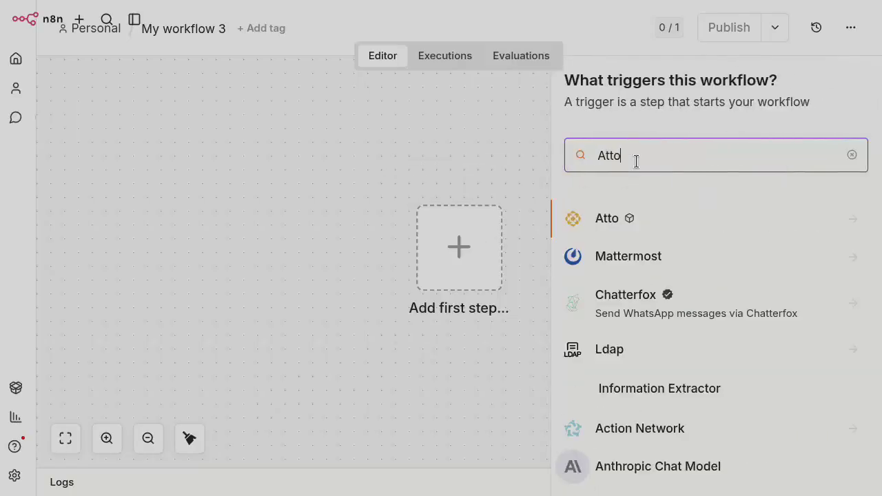
{"action": "left_click", "coordinate": [594, 228]}
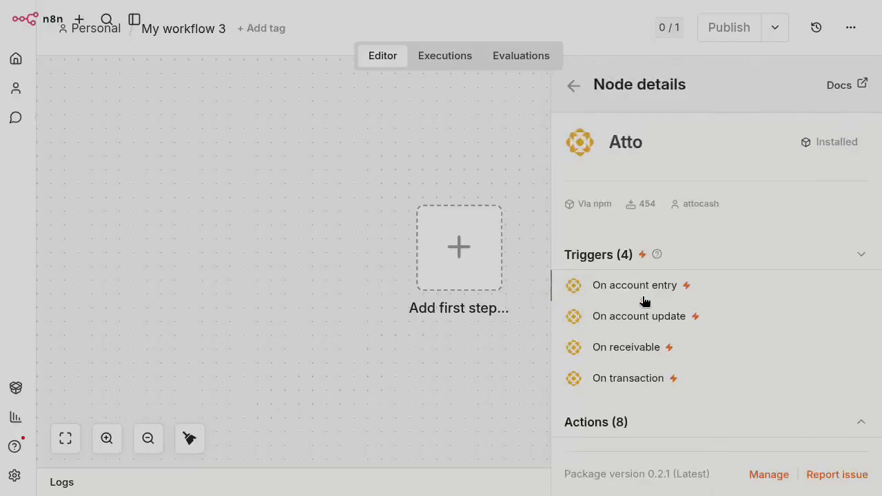
{"action": "left_click", "coordinate": [594, 423]}
{"action": "scroll", "coordinate": [592, 427], "scroll_direction": "down", "scroll_amount": 6}
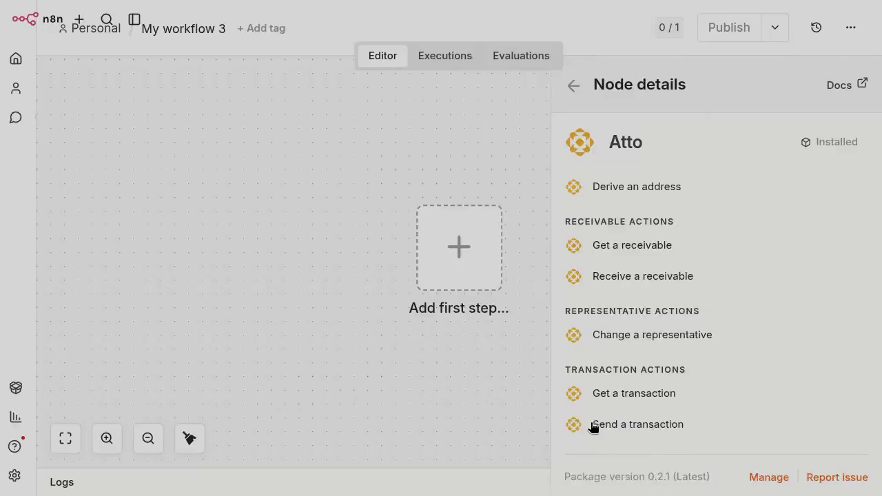
{"action": "scroll", "coordinate": [593, 427], "scroll_direction": "up", "scroll_amount": 2}
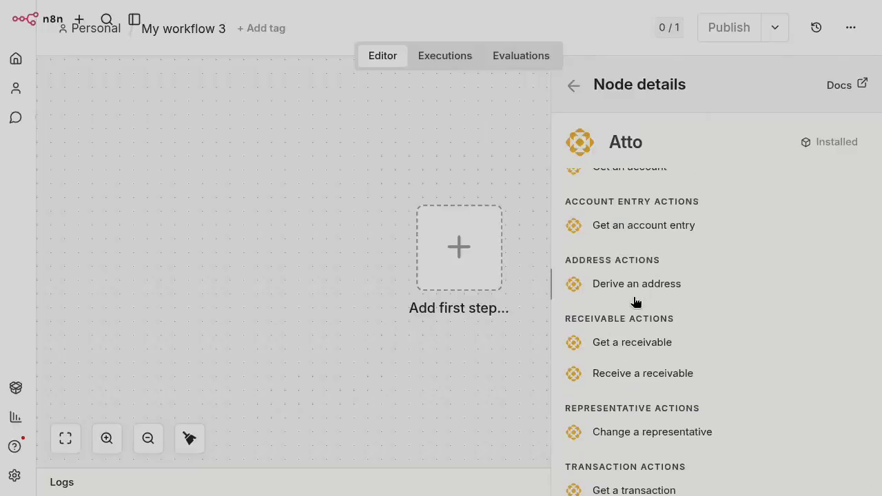
{"action": "left_click", "coordinate": [634, 284]}
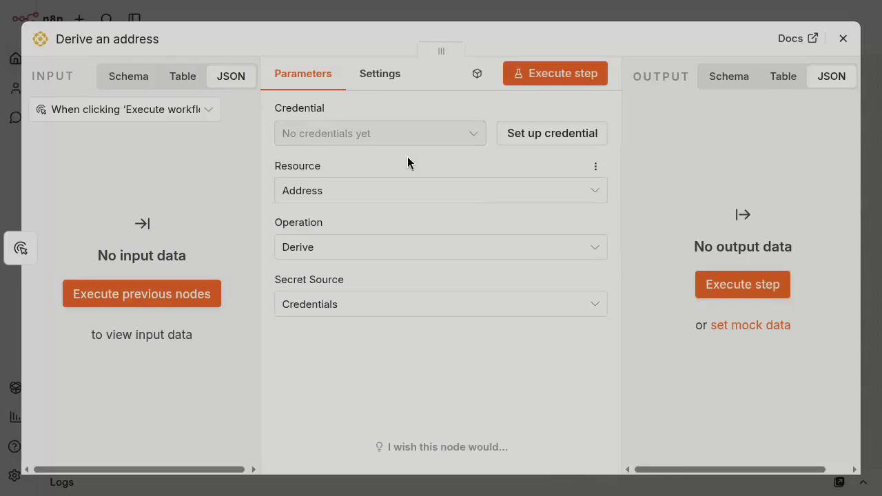
Start a new Atto account credential with the default base URLs and Mnemonic Phrase secret type.
{"action": "left_click", "coordinate": [546, 146]}
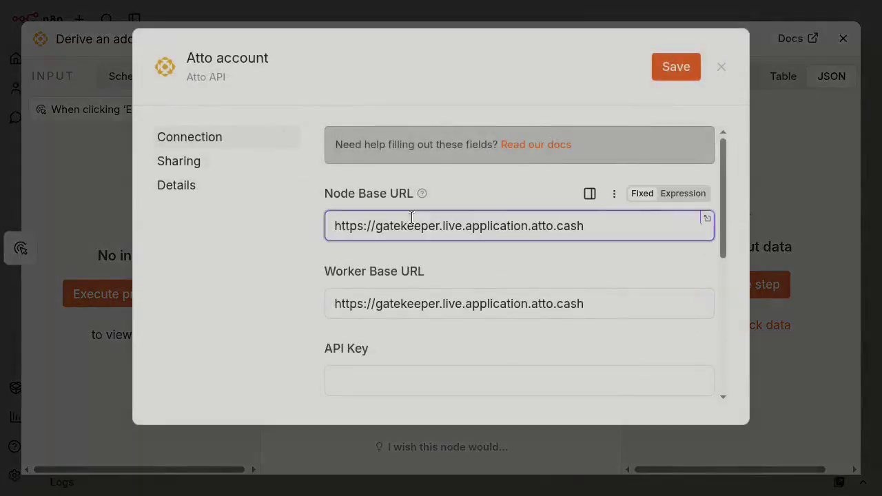
{"action": "key", "text": "Tab"}
{"action": "key", "text": "Tab"}
{"action": "key", "text": "Tab"}
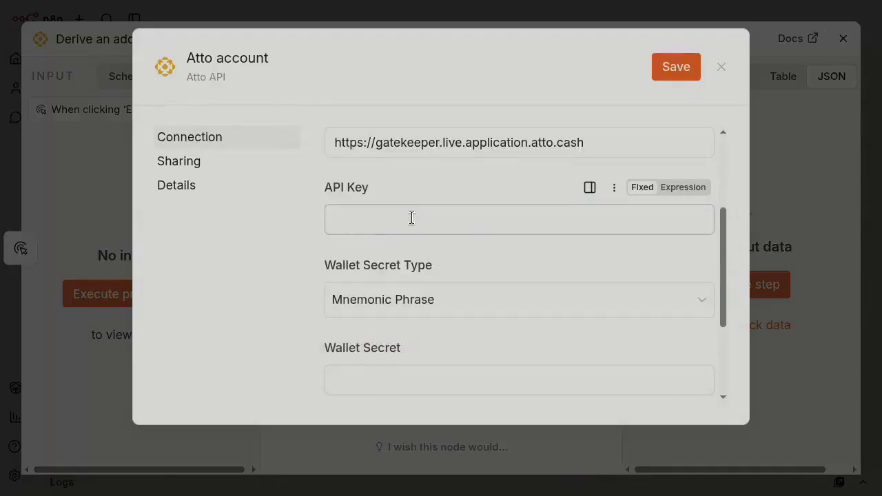
{"action": "key", "text": "Tab"}
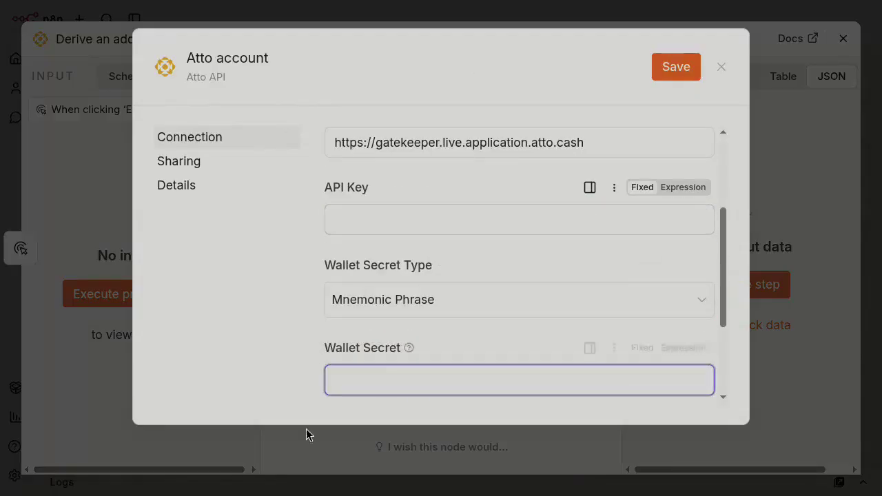
{"action": "key", "text": "ctrl+Up"}
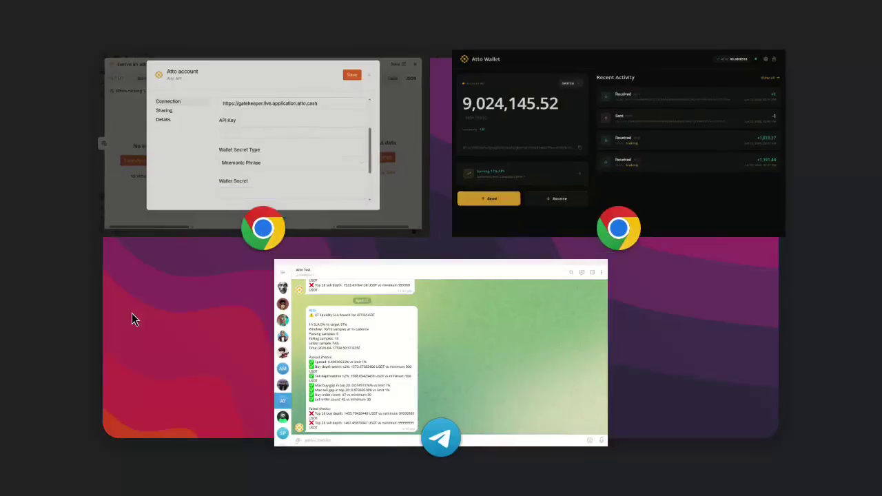
Copy the 24-word recovery phrase from Atto Wallet's Settings > Recovery Phrase and return to n8n.
{"action": "left_click", "coordinate": [651, 142]}
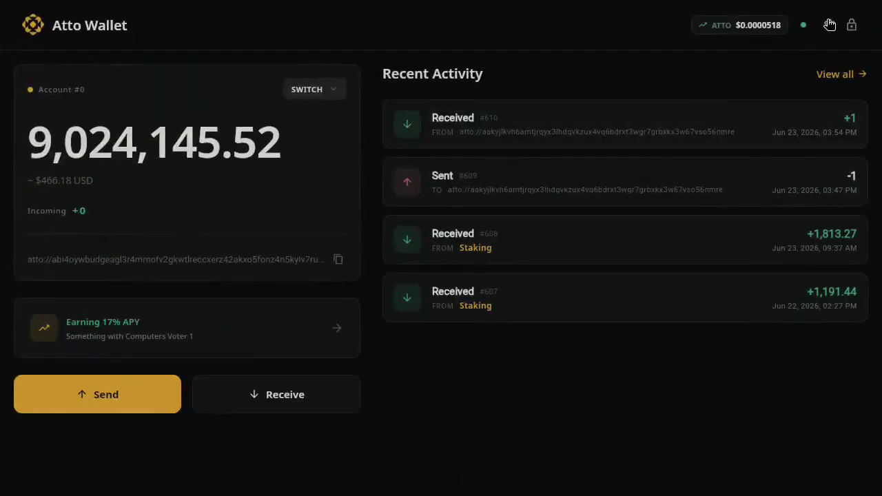
{"action": "left_click", "coordinate": [829, 25]}
{"action": "left_click", "coordinate": [161, 207]}
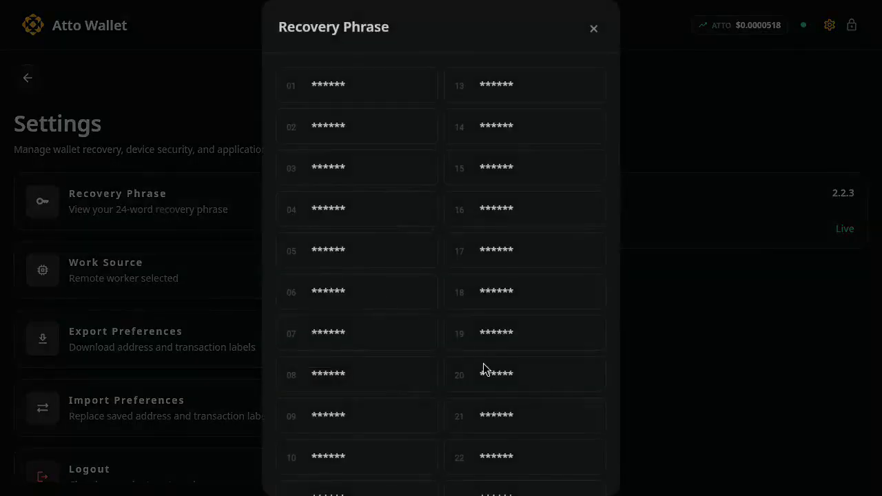
{"action": "scroll", "coordinate": [486, 368], "scroll_direction": "down", "scroll_amount": 3}
{"action": "left_click", "coordinate": [540, 472]}
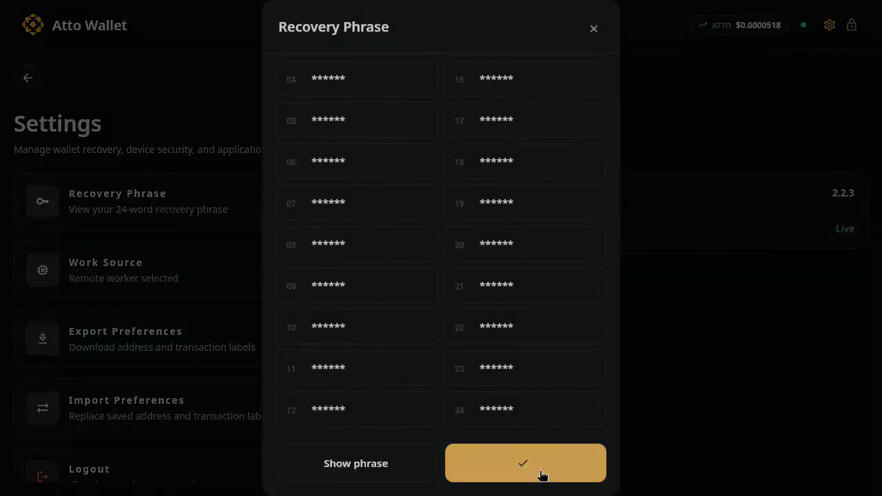
{"action": "key", "text": "ctrl+Up"}
{"action": "left_click", "coordinate": [328, 108]}
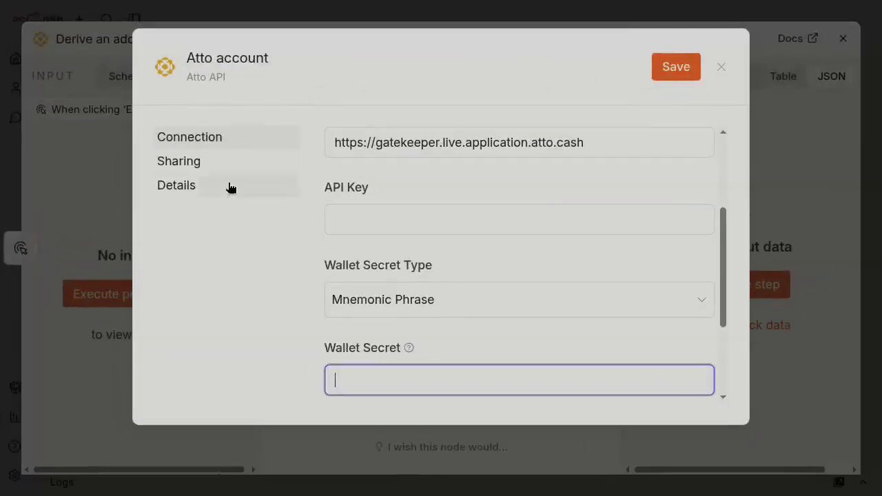
Paste the mnemonic as the Wallet Secret, set Key Index to 10, and save the credential.
{"action": "key", "text": "super+v"}
{"action": "scroll", "coordinate": [313, 294], "scroll_direction": "down", "scroll_amount": 3}
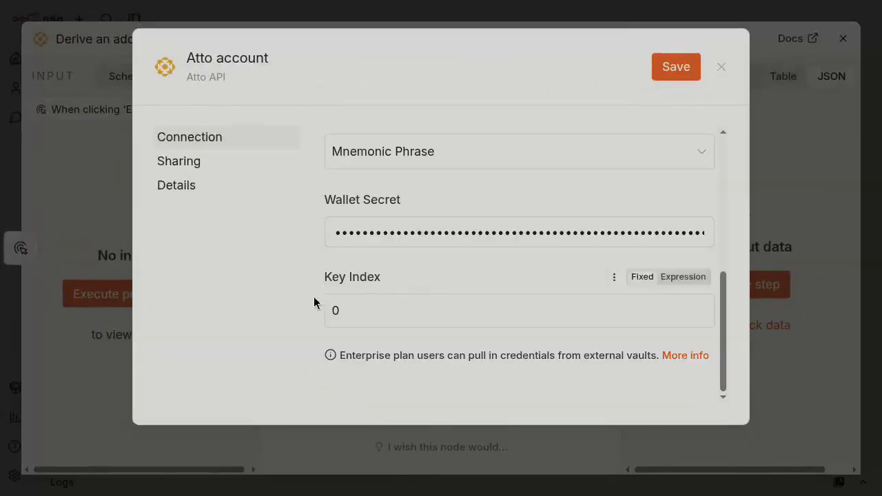
{"action": "left_click_drag", "start_coordinate": [355, 309], "coordinate": [320, 307]}
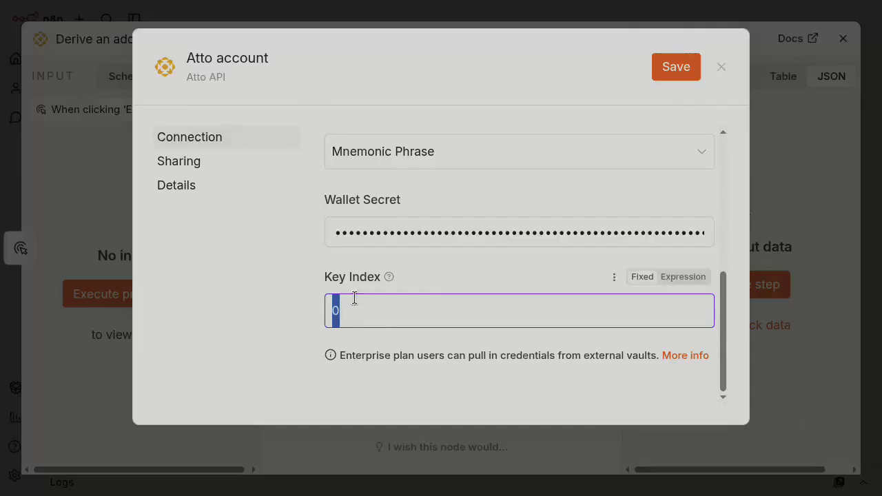
{"action": "left_click", "coordinate": [348, 295]}
{"action": "key", "text": "Home"}
{"action": "type", "text": "1"}
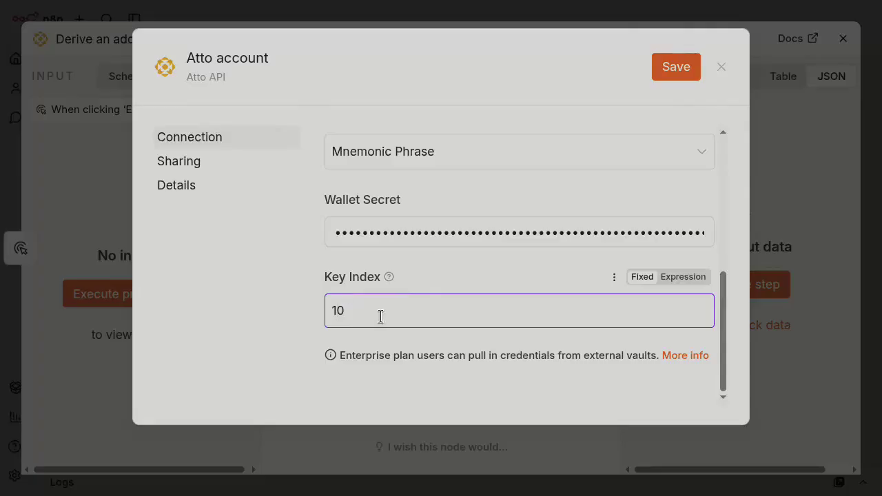
{"action": "left_click", "coordinate": [679, 68]}
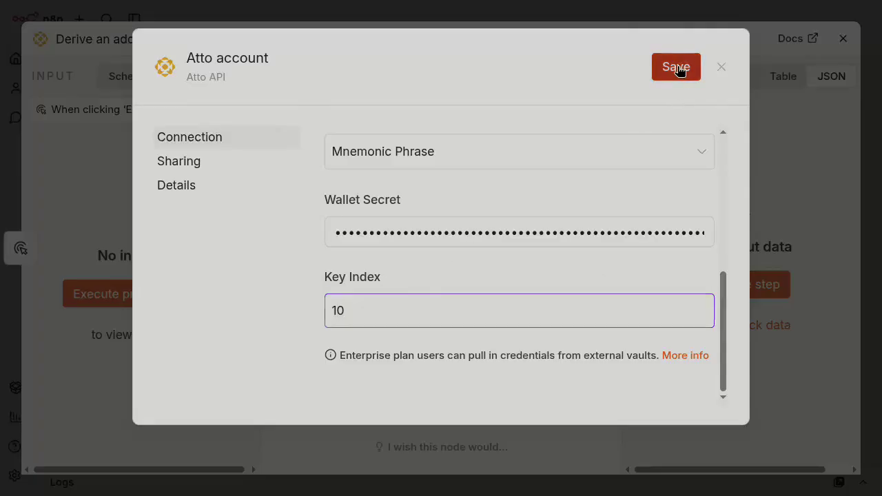
{"action": "left_click", "coordinate": [721, 67]}
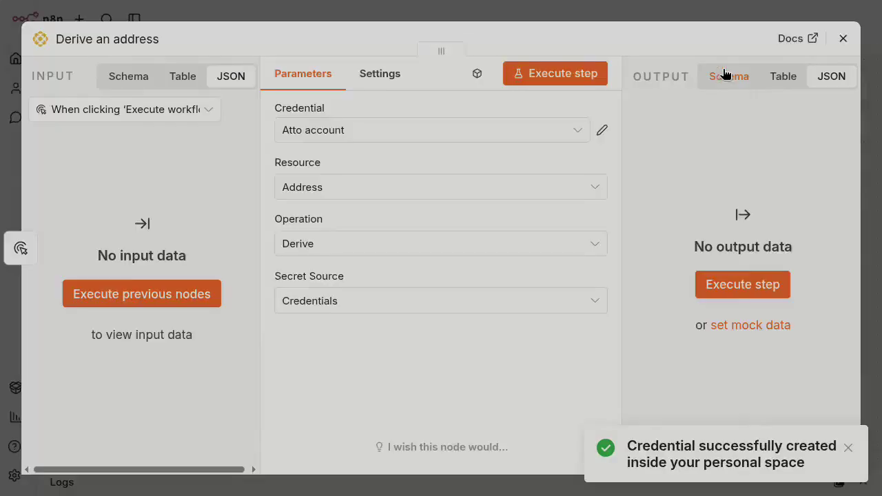
Execute the Derive an address step and select the derived Atto address in its output.
{"action": "left_click", "coordinate": [552, 74]}
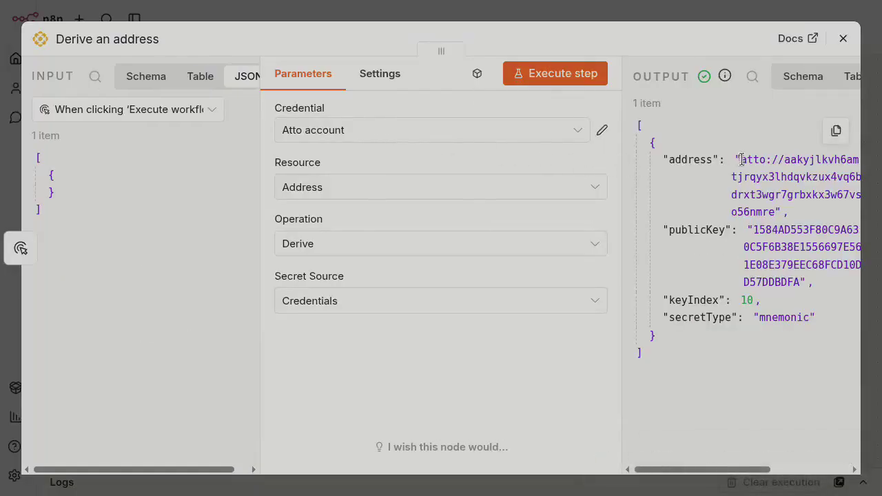
{"action": "left_click_drag", "start_coordinate": [740, 159], "coordinate": [775, 213]}
{"action": "left_click", "coordinate": [679, 149]}
{"action": "double_click", "coordinate": [775, 317]}
{"action": "left_click_drag", "start_coordinate": [776, 212], "coordinate": [738, 164]}
Close the wallet's recovery phrase dialog and the Derive an address panel, then select both nodes.
{"action": "key", "text": "super"}
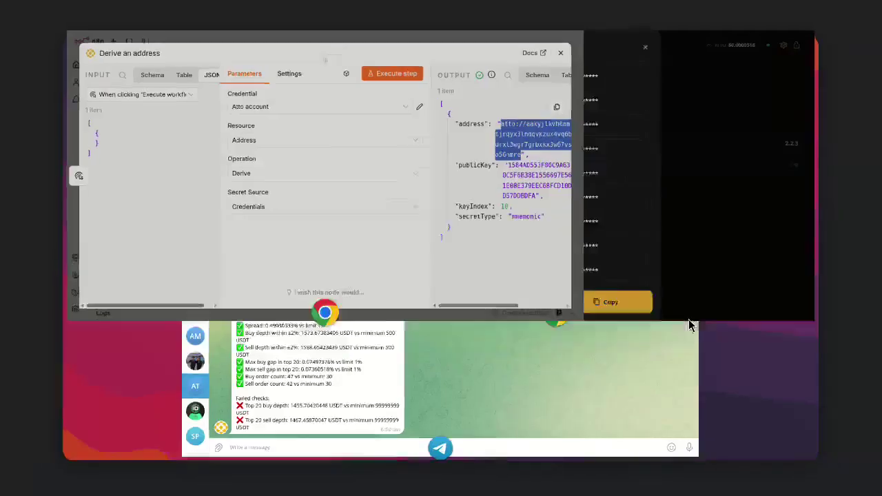
{"action": "left_click", "coordinate": [489, 101]}
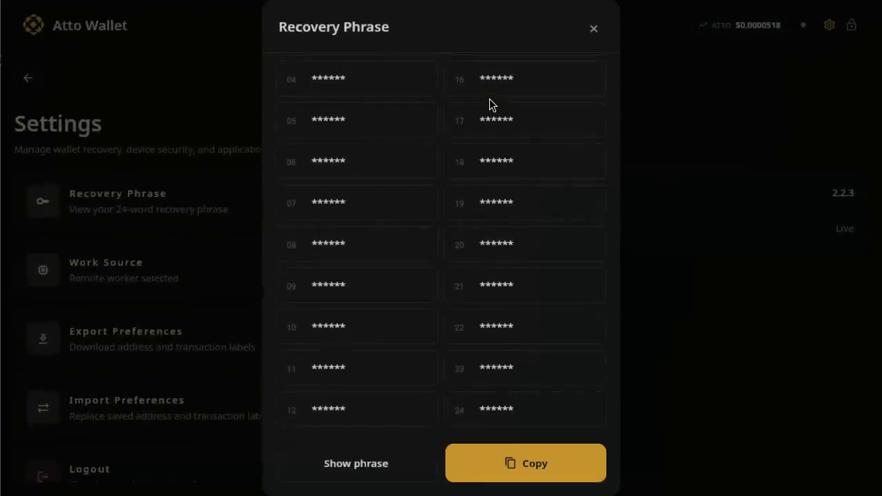
{"action": "left_click", "coordinate": [593, 29]}
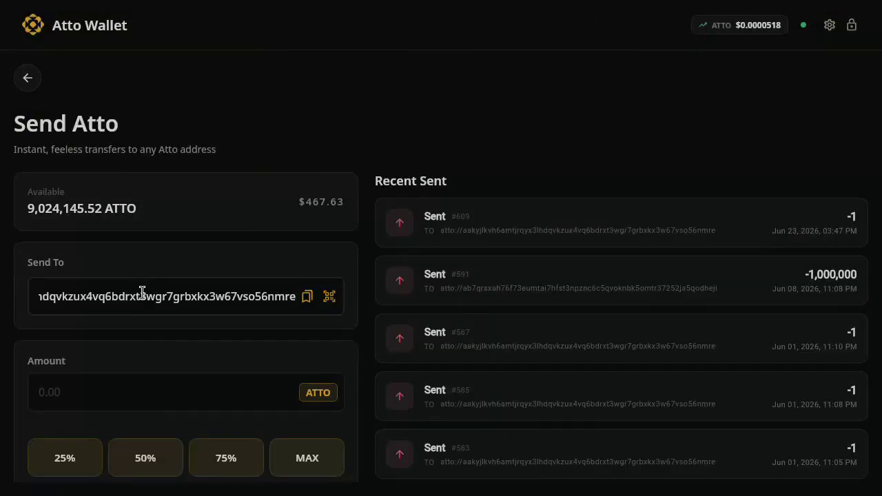
{"action": "key", "text": "super"}
{"action": "key", "text": "super"}
{"action": "key", "text": "super"}
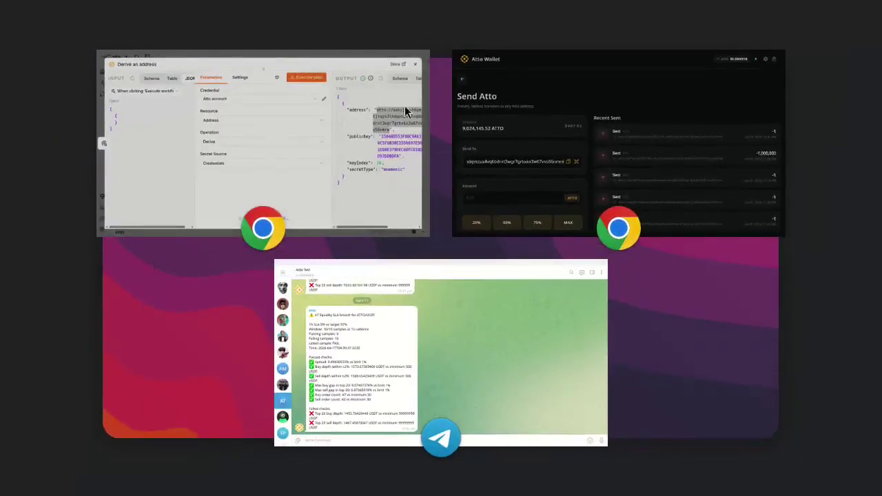
{"action": "left_click", "coordinate": [344, 161]}
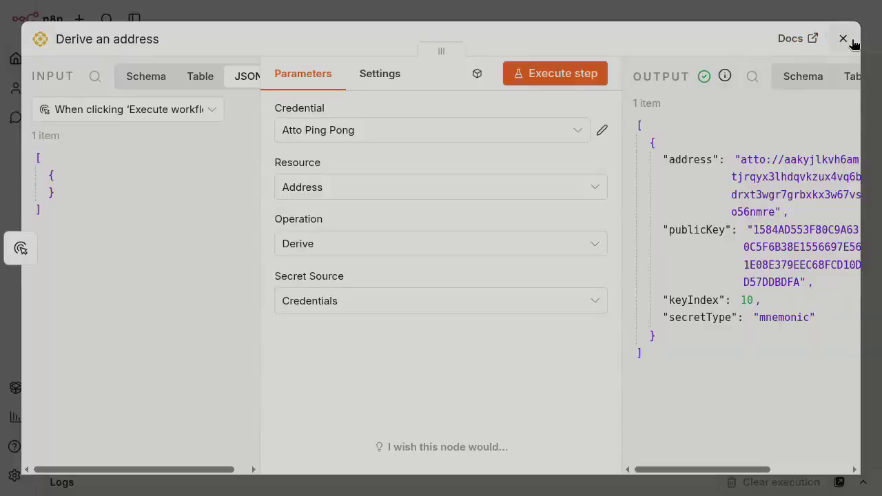
{"action": "left_click", "coordinate": [853, 42]}
{"action": "key", "text": "ctrl+a"}
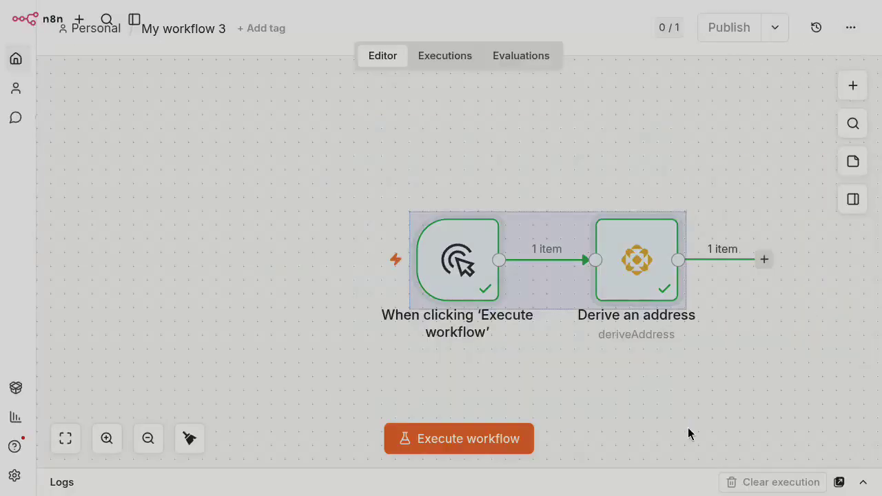
Delete the selected manual trigger and Derive an address nodes from the canvas.
{"action": "key", "text": "Delete"}
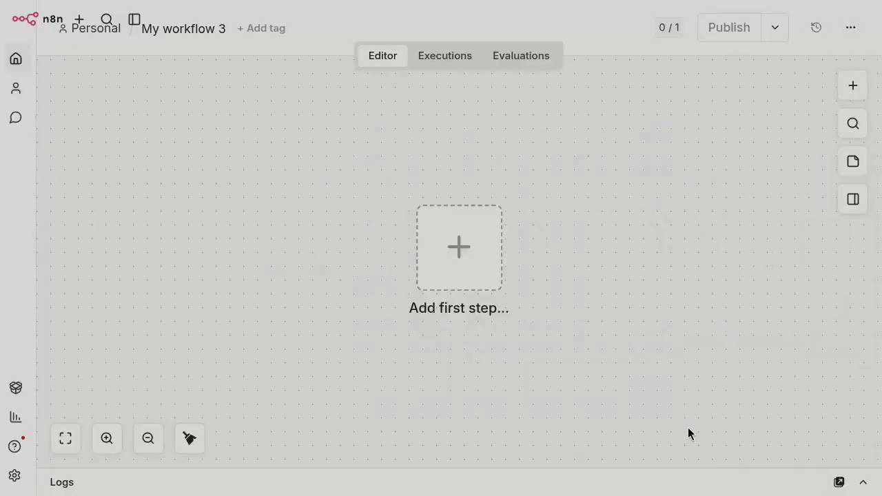
Add an Atto 'On receivable' trigger with Minimum Amount 1 and unit ATTO.
{"action": "left_click", "coordinate": [464, 280]}
{"action": "type", "text": "Atto"}
{"action": "left_click", "coordinate": [642, 224]}
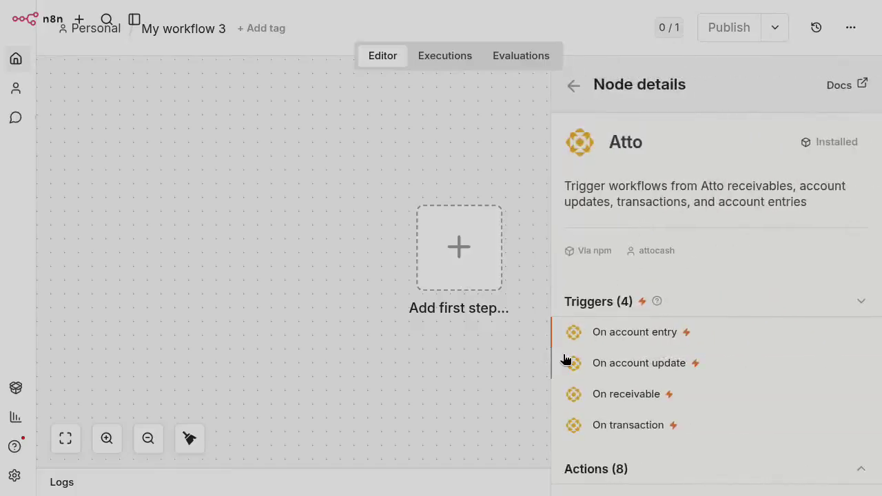
{"action": "scroll", "coordinate": [563, 360], "scroll_direction": "down", "scroll_amount": 2}
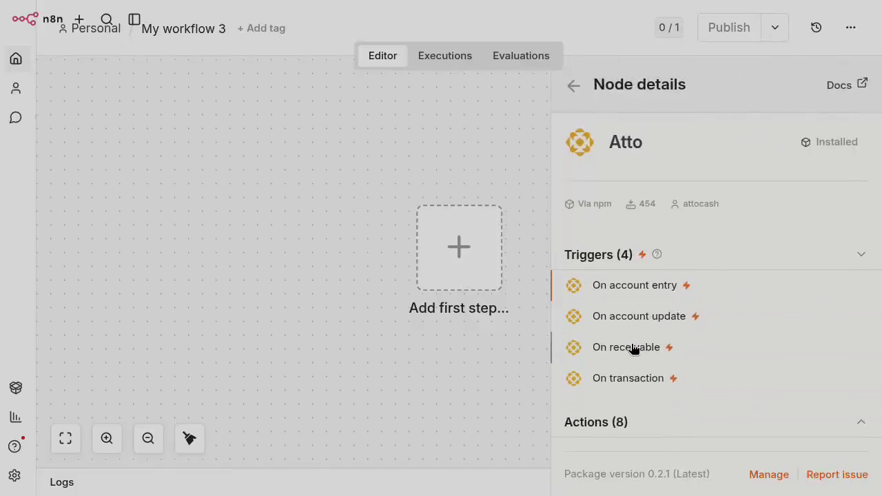
{"action": "left_click", "coordinate": [634, 349]}
{"action": "left_click", "coordinate": [268, 359]}
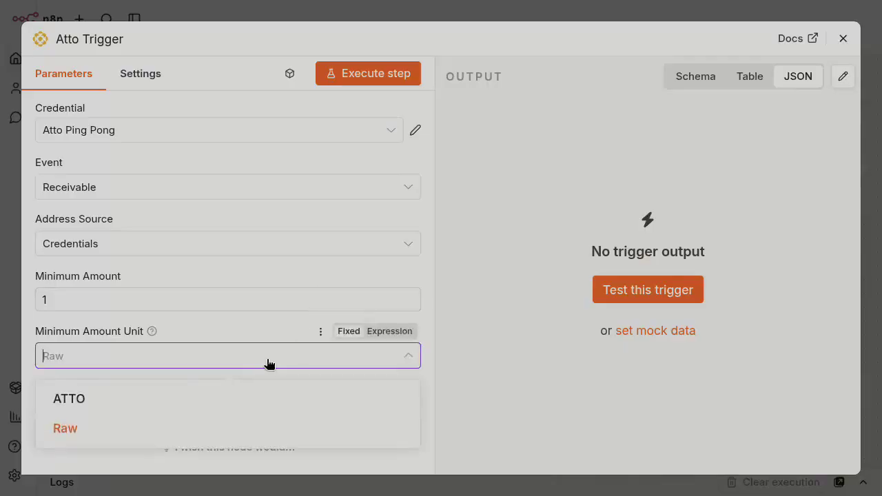
{"action": "left_click", "coordinate": [223, 405]}
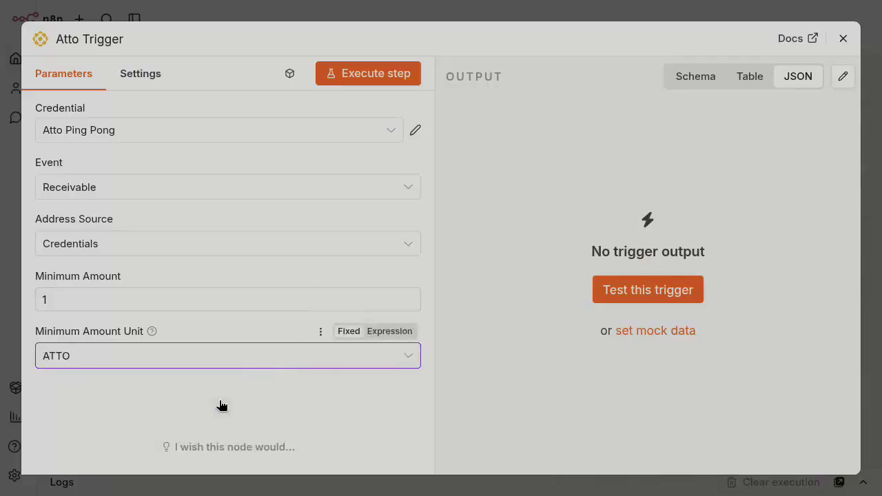
{"action": "left_click", "coordinate": [50, 295]}
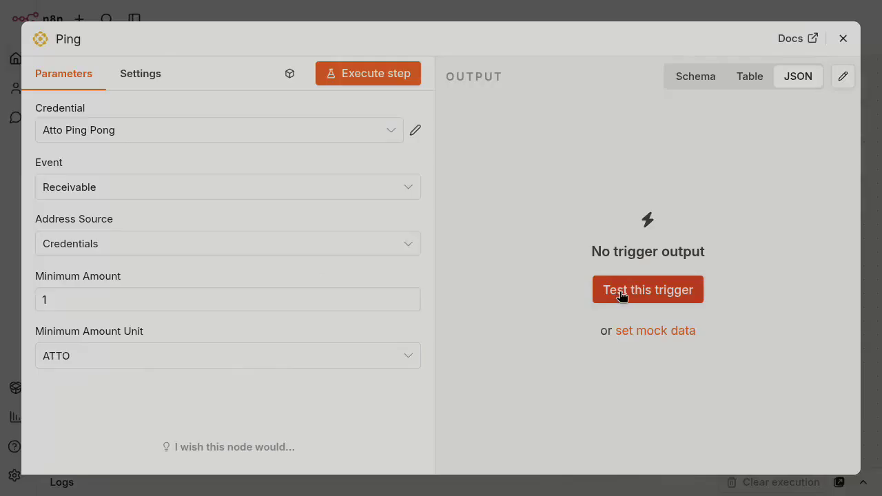
Test the Ping trigger so it listens for a receivable, then bring up the Atto Wallet window.
{"action": "left_click", "coordinate": [622, 295]}
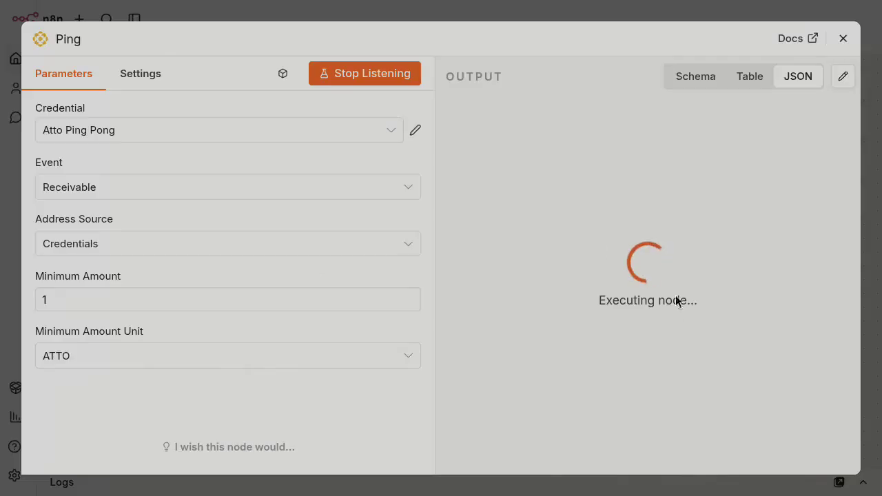
{"action": "key", "text": "super"}
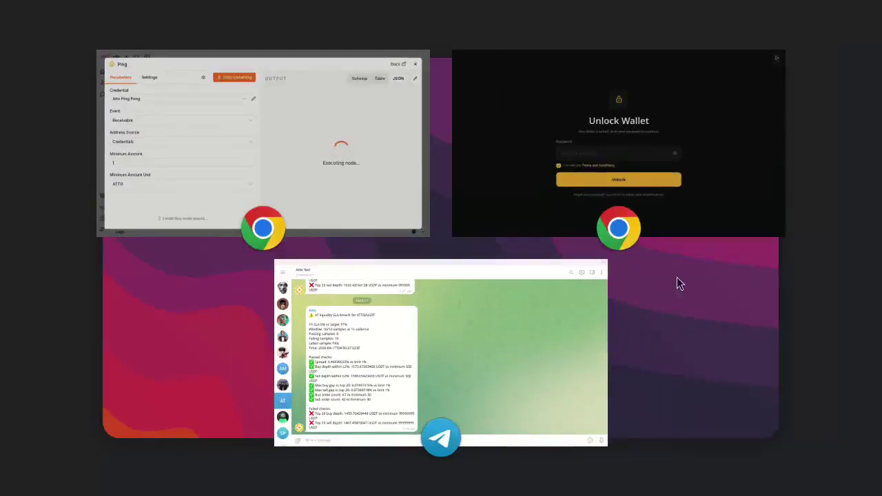
{"action": "left_click", "coordinate": [511, 90]}
Unlock Atto Wallet by entering the wallet password.
{"action": "left_click", "coordinate": [322, 281]}
{"action": "type", "text": "a•••••"}
{"action": "key", "text": "Return"}
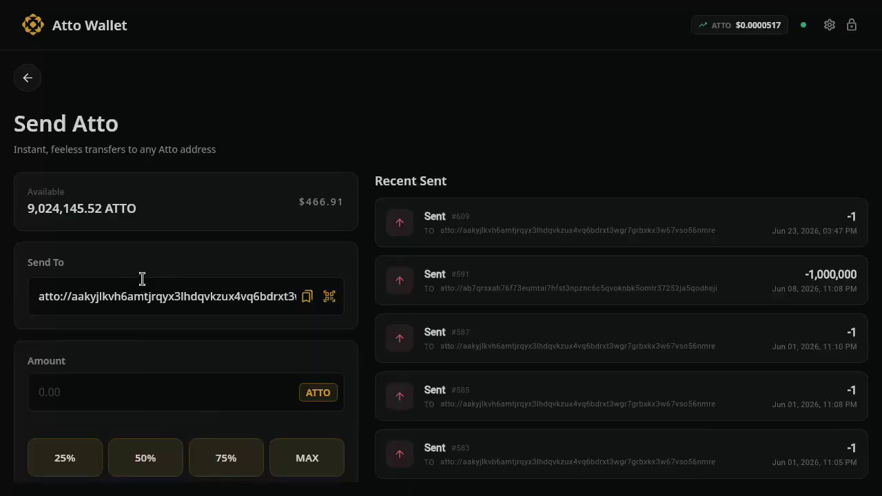
Send 2 ATTO to the workflow's derived address and return to the n8n Ping node.
{"action": "triple_click", "coordinate": [142, 289]}
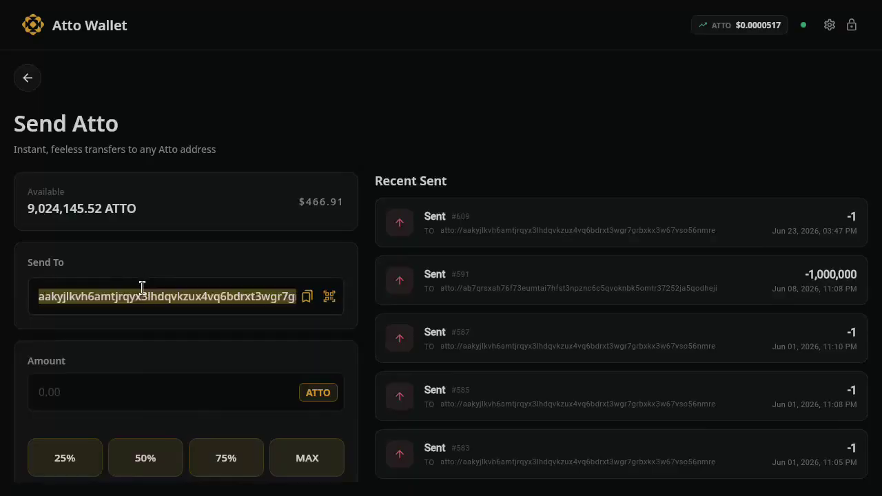
{"action": "left_click", "coordinate": [118, 381]}
{"action": "scroll", "coordinate": [177, 409], "scroll_direction": "down", "scroll_amount": 2}
{"action": "type", "text": "2"}
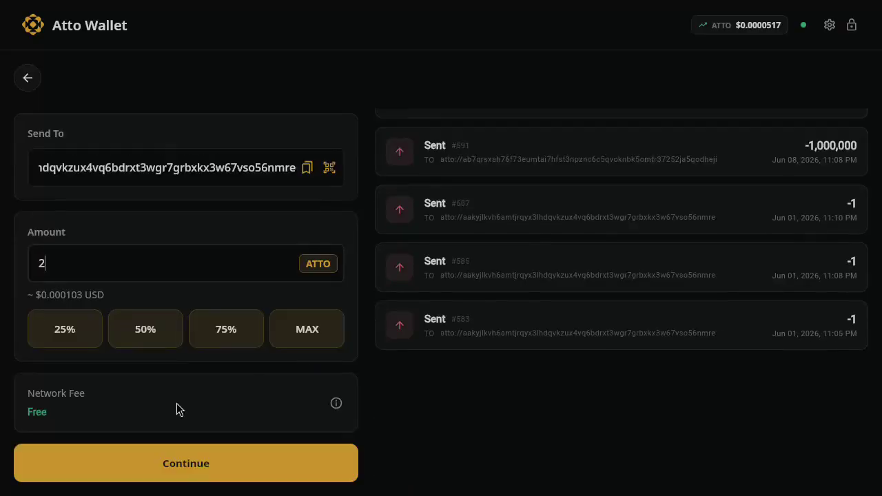
{"action": "key", "text": "Return"}
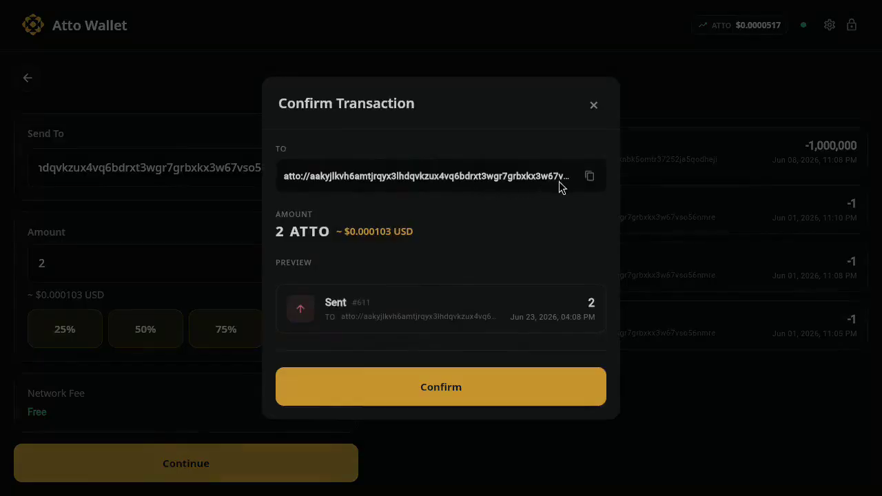
{"action": "left_click", "coordinate": [409, 386]}
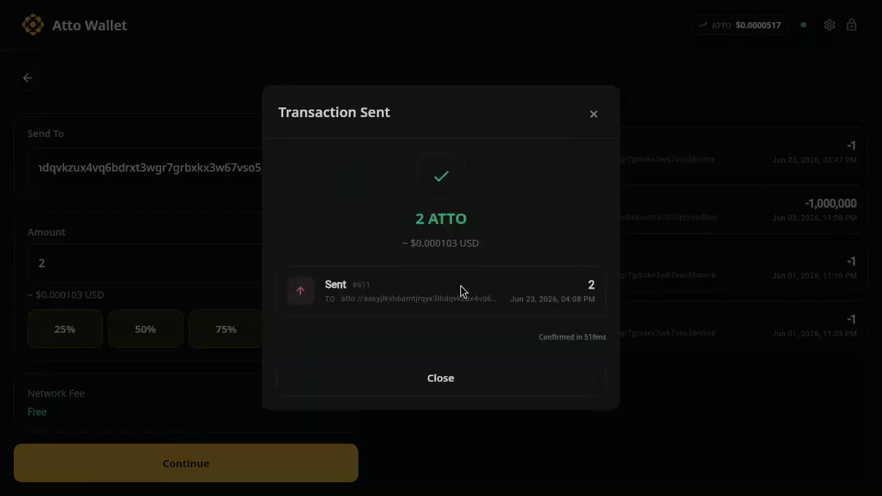
{"action": "key", "text": "ctrl+Up"}
{"action": "left_click", "coordinate": [313, 115]}
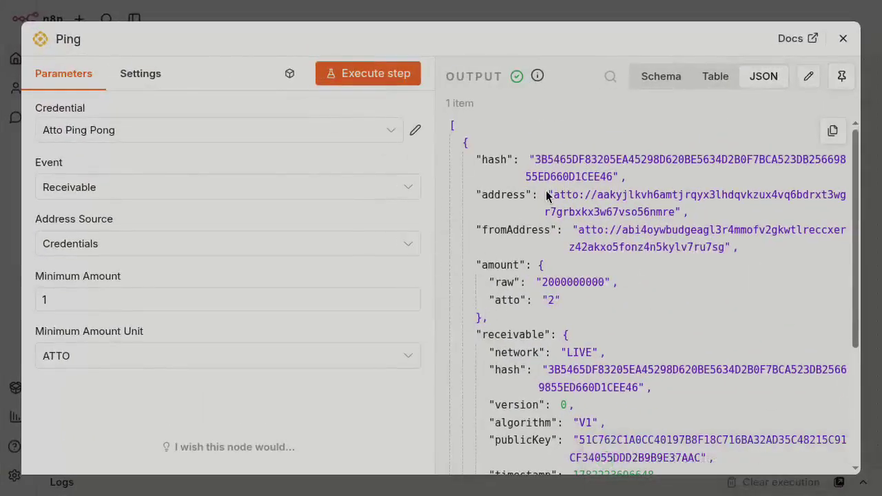
Inspect the Ping output's address, fromAddress and raw 2 ATTO amount, then close the Ping panel.
{"action": "left_click_drag", "start_coordinate": [552, 195], "coordinate": [677, 216]}
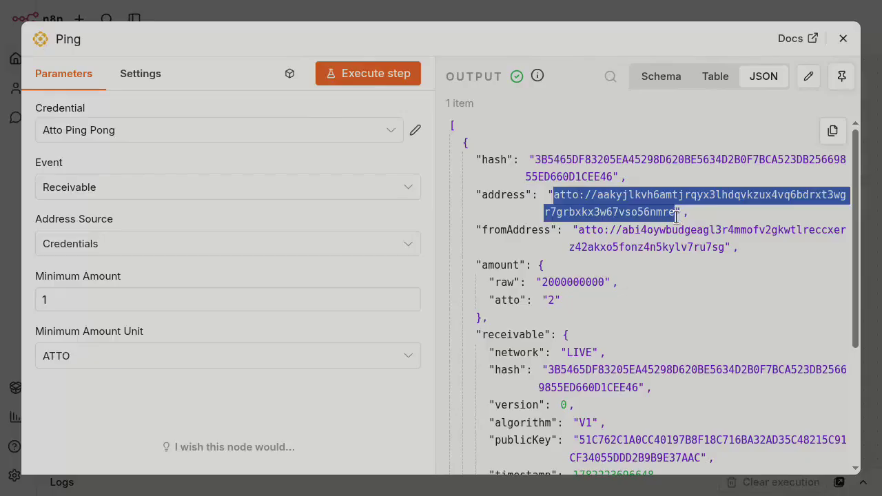
{"action": "left_click_drag", "start_coordinate": [578, 230], "coordinate": [725, 247]}
{"action": "left_click", "coordinate": [551, 301]}
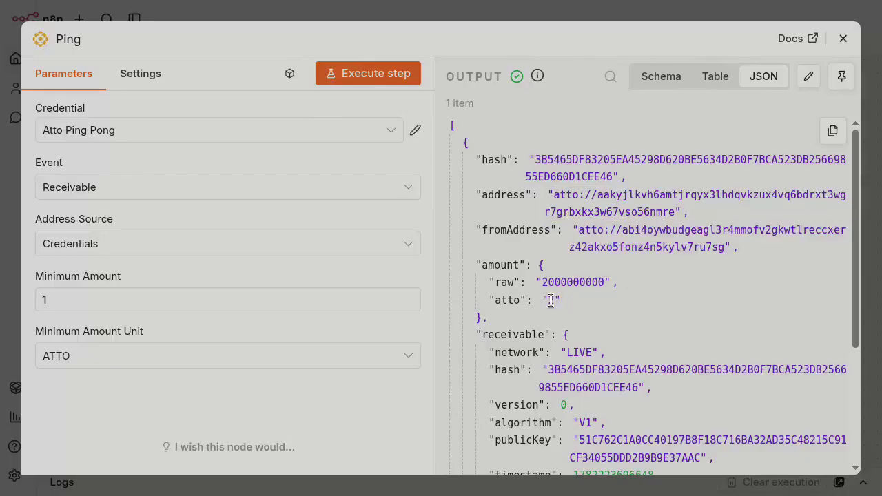
{"action": "double_click", "coordinate": [495, 282]}
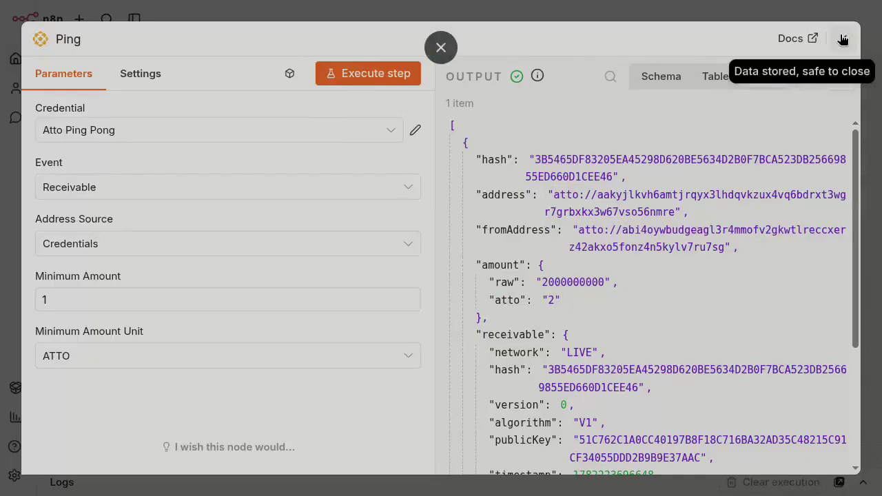
{"action": "left_click", "coordinate": [842, 38]}
Add a node after Ping, search 'Atto', and browse the Atto node's eight actions.
{"action": "scroll", "coordinate": [500, 300], "scroll_direction": "right", "scroll_amount": 3}
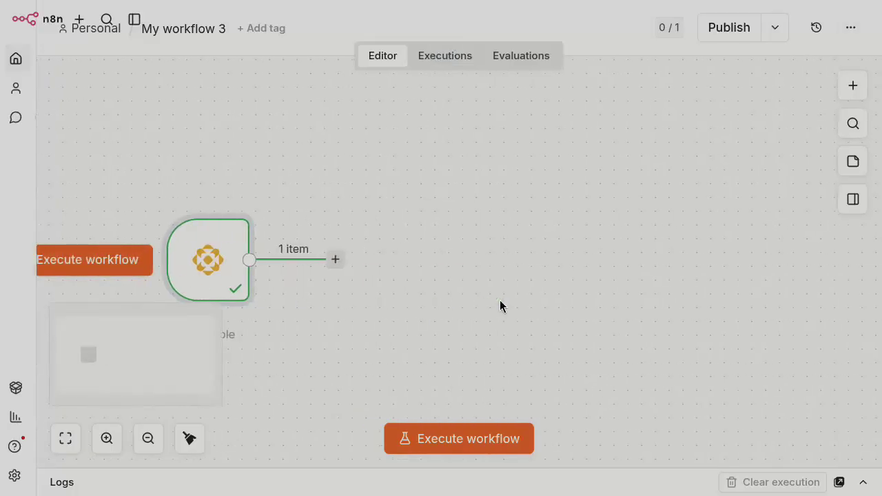
{"action": "scroll", "coordinate": [367, 304], "scroll_direction": "left", "scroll_amount": 3}
{"action": "scroll", "coordinate": [368, 302], "scroll_direction": "right", "scroll_amount": 1}
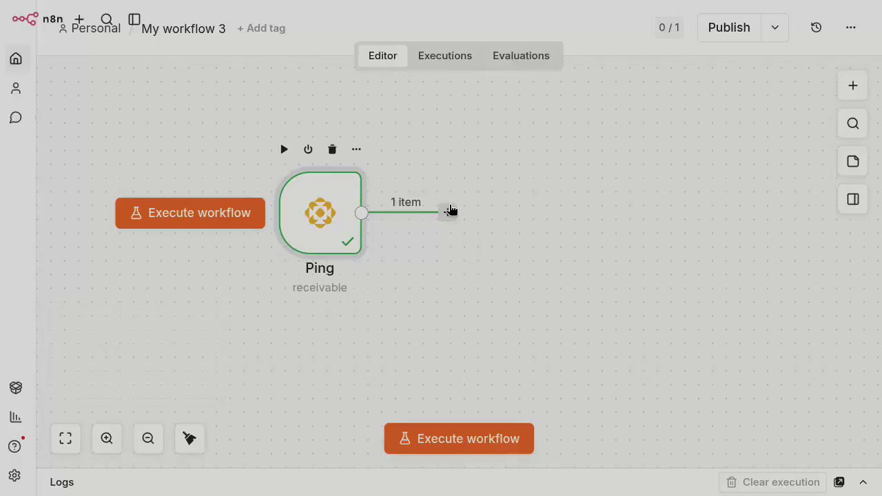
{"action": "left_click", "coordinate": [448, 211]}
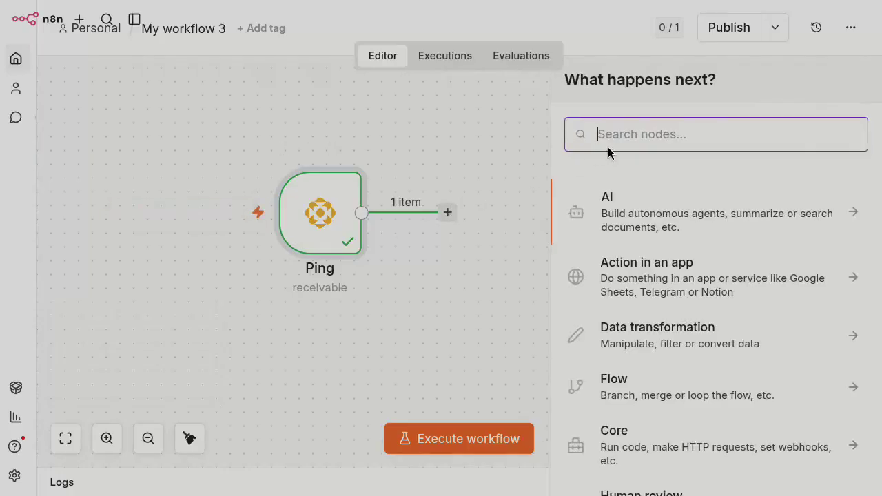
{"action": "type", "text": "Atto"}
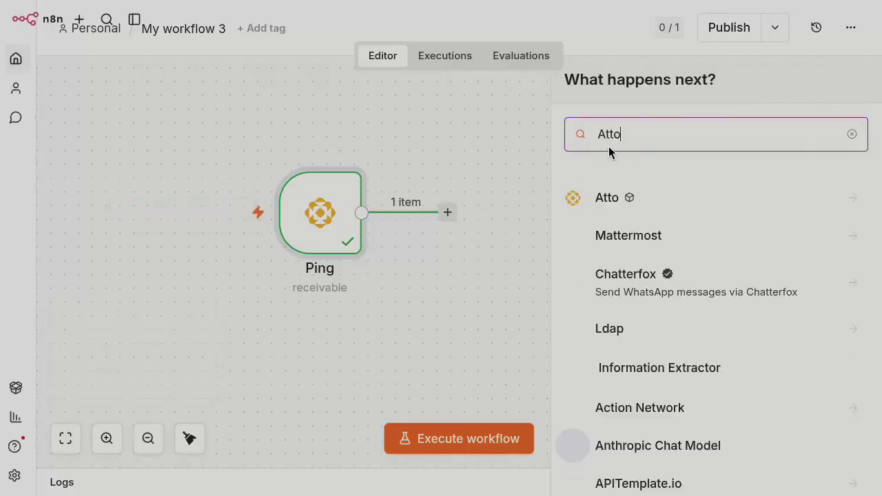
{"action": "left_click", "coordinate": [628, 218]}
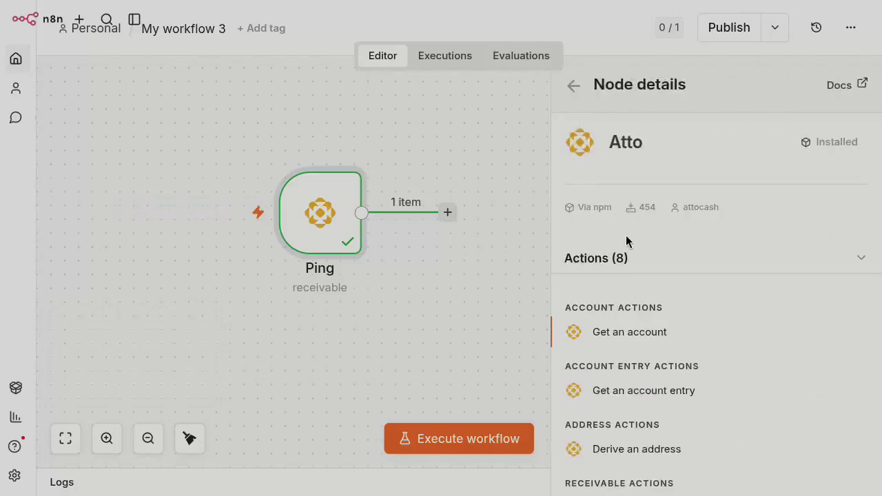
{"action": "scroll", "coordinate": [627, 242], "scroll_direction": "down", "scroll_amount": 2}
{"action": "scroll", "coordinate": [626, 243], "scroll_direction": "up", "scroll_amount": 2}
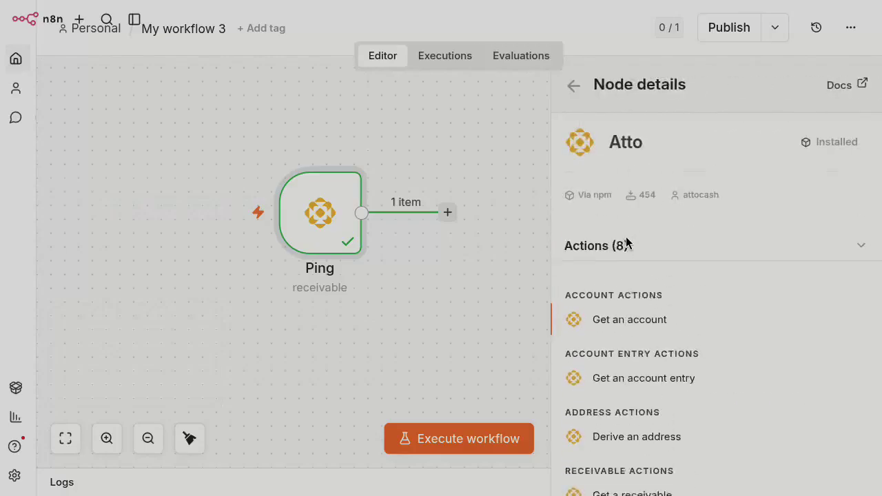
{"action": "scroll", "coordinate": [627, 242], "scroll_direction": "down", "scroll_amount": 4}
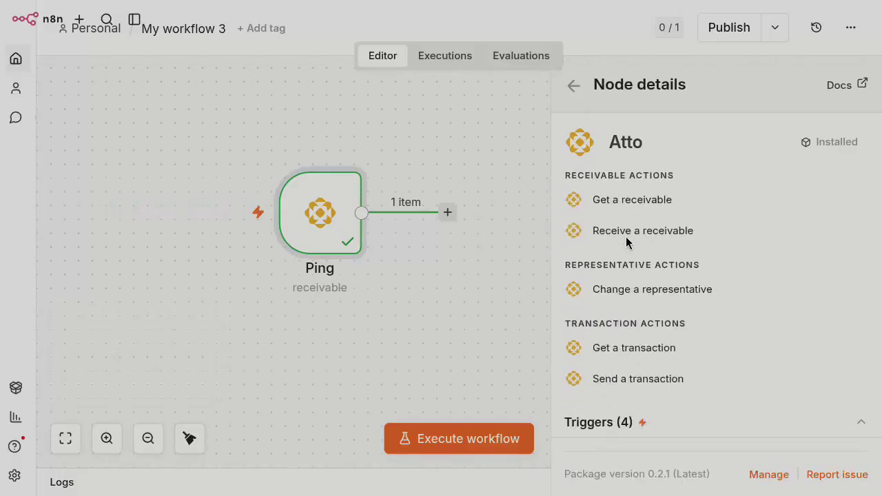
{"action": "scroll", "coordinate": [627, 240], "scroll_direction": "up", "scroll_amount": 2}
{"action": "scroll", "coordinate": [627, 240], "scroll_direction": "down", "scroll_amount": 1}
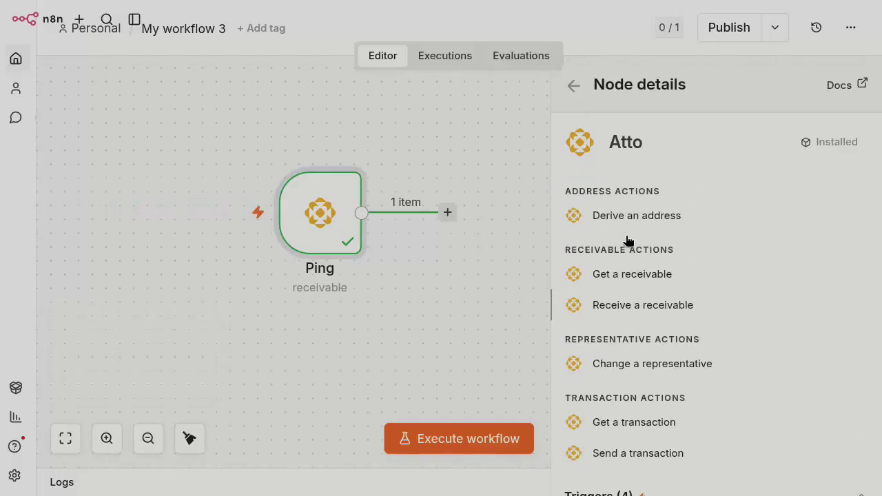
Add the Atto 'Receive a receivable' action and rename the node to 'Receive'.
{"action": "left_click", "coordinate": [656, 306]}
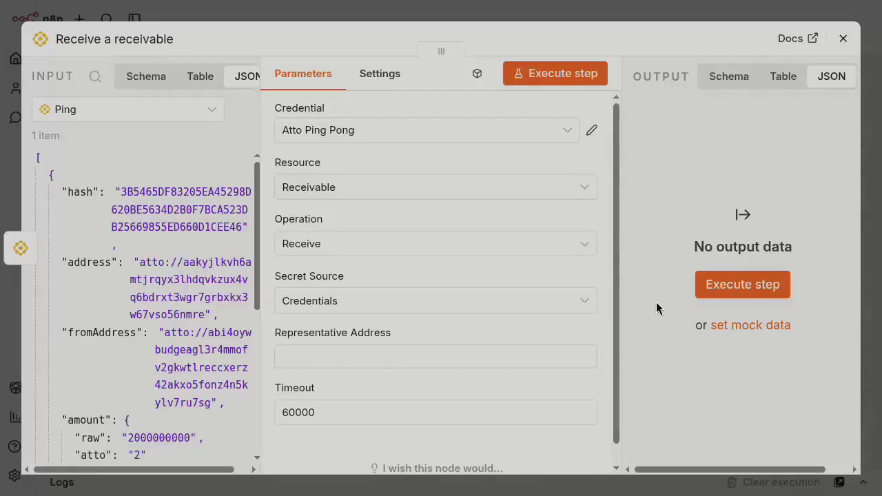
{"action": "left_click", "coordinate": [101, 37]}
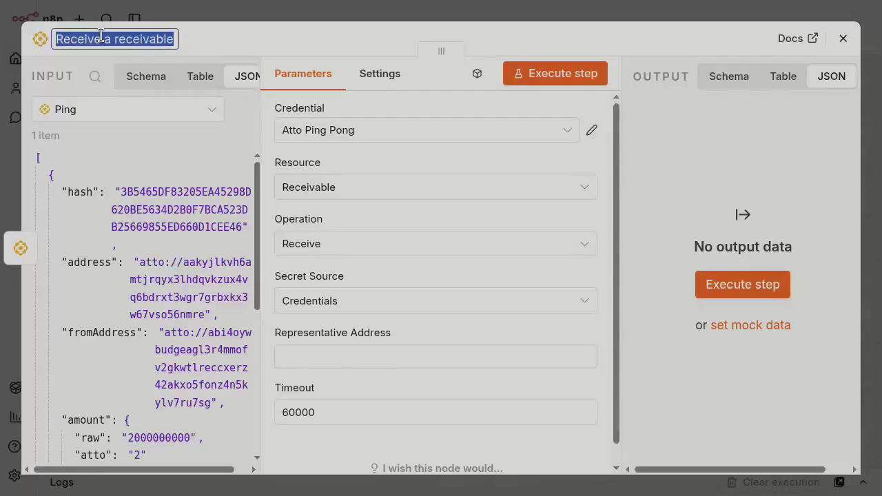
{"action": "type", "text": "Receive"}
{"action": "key", "text": "Return"}
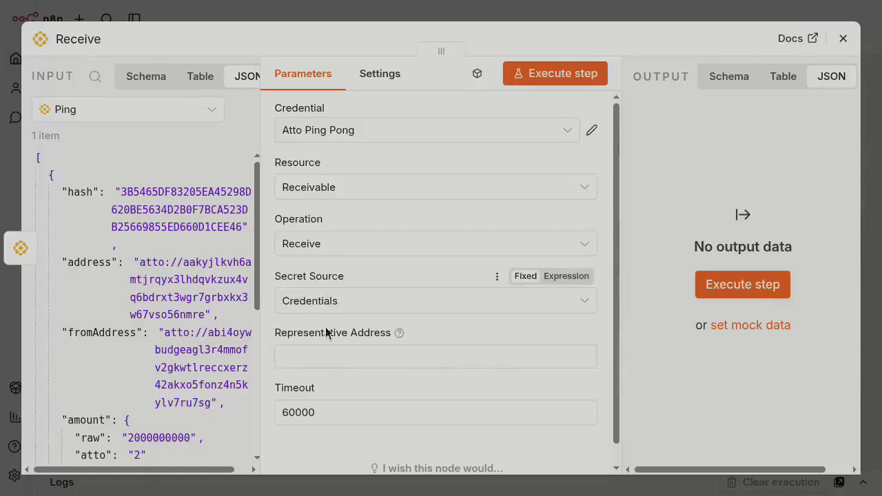
{"action": "scroll", "coordinate": [313, 355], "scroll_direction": "down", "scroll_amount": 1}
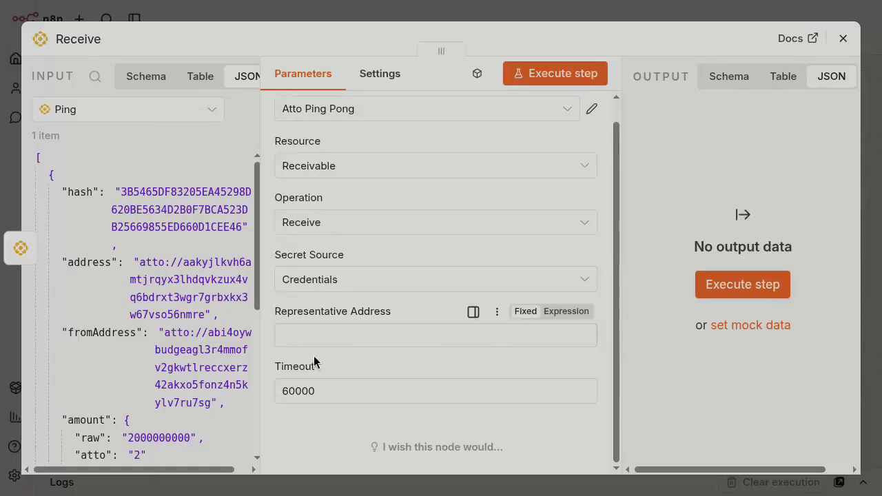
{"action": "left_click", "coordinate": [577, 74]}
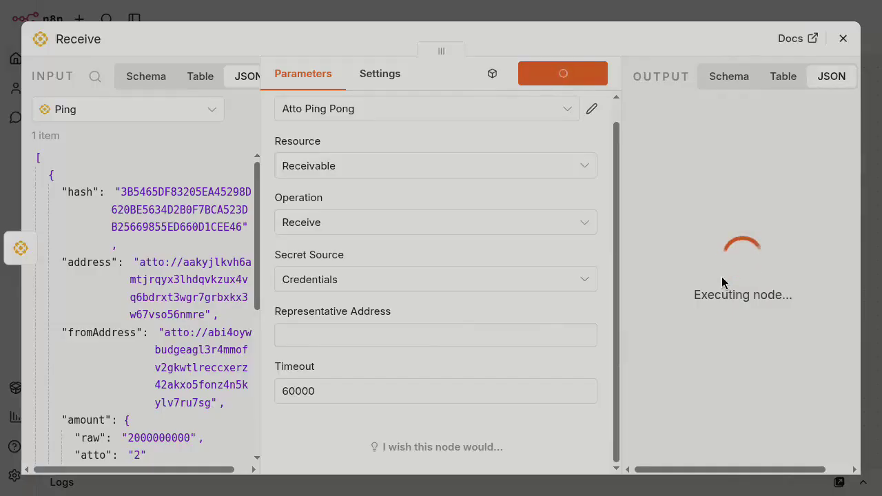
{"action": "scroll", "coordinate": [741, 349], "scroll_direction": "down", "scroll_amount": 2}
{"action": "scroll", "coordinate": [739, 350], "scroll_direction": "down", "scroll_amount": 3}
{"action": "scroll", "coordinate": [738, 350], "scroll_direction": "up", "scroll_amount": 5}
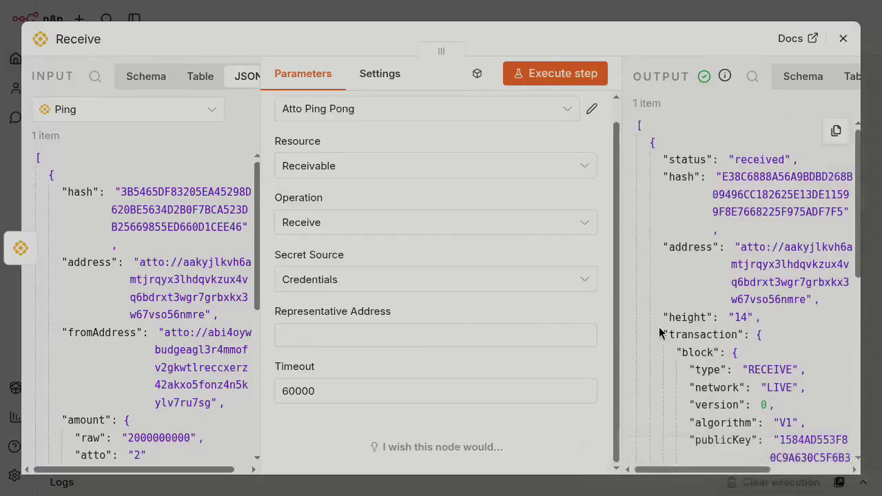
{"action": "scroll", "coordinate": [795, 341], "scroll_direction": "down", "scroll_amount": 5}
{"action": "scroll", "coordinate": [796, 337], "scroll_direction": "down", "scroll_amount": 2}
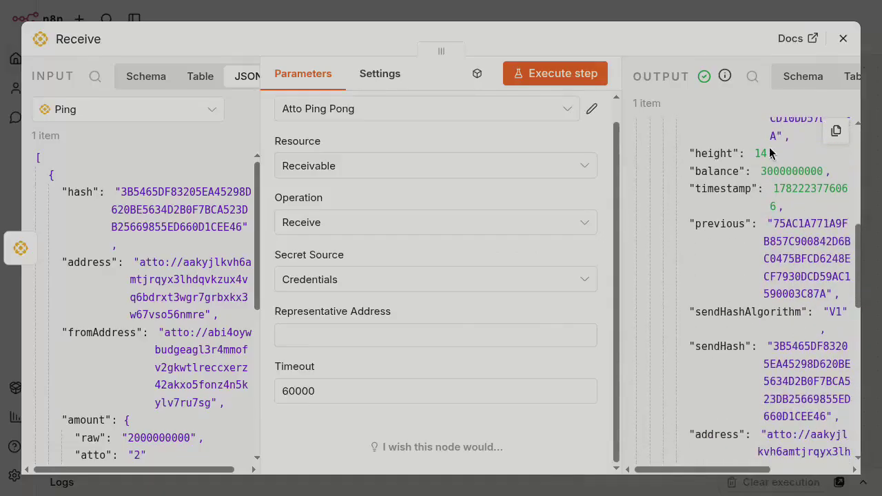
{"action": "left_click_drag", "start_coordinate": [763, 169], "coordinate": [755, 170]}
{"action": "scroll", "coordinate": [703, 246], "scroll_direction": "down", "scroll_amount": 3}
{"action": "scroll", "coordinate": [702, 248], "scroll_direction": "down", "scroll_amount": 10}
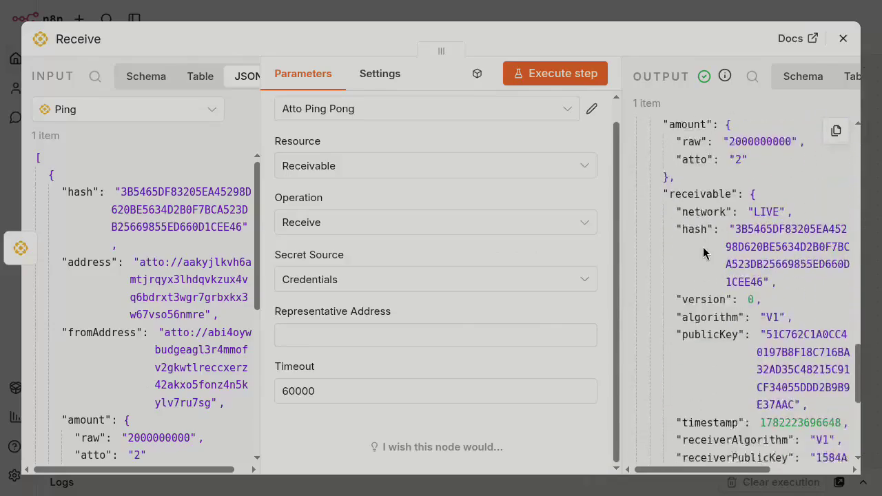
{"action": "scroll", "coordinate": [703, 253], "scroll_direction": "up", "scroll_amount": 6}
{"action": "scroll", "coordinate": [704, 253], "scroll_direction": "down", "scroll_amount": 7}
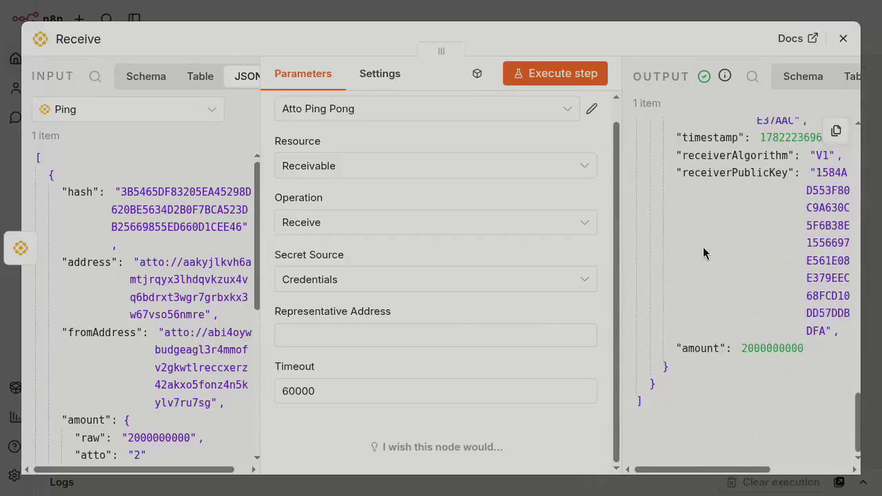
{"action": "scroll", "coordinate": [703, 251], "scroll_direction": "up", "scroll_amount": 15}
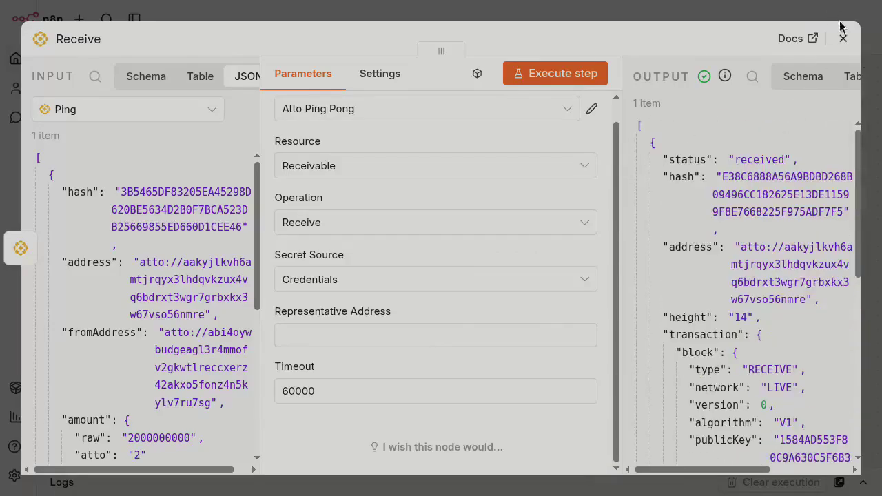
Close the Receive panel, add a node after Receive, search 'Atto', and open its actions.
{"action": "left_click", "coordinate": [842, 39]}
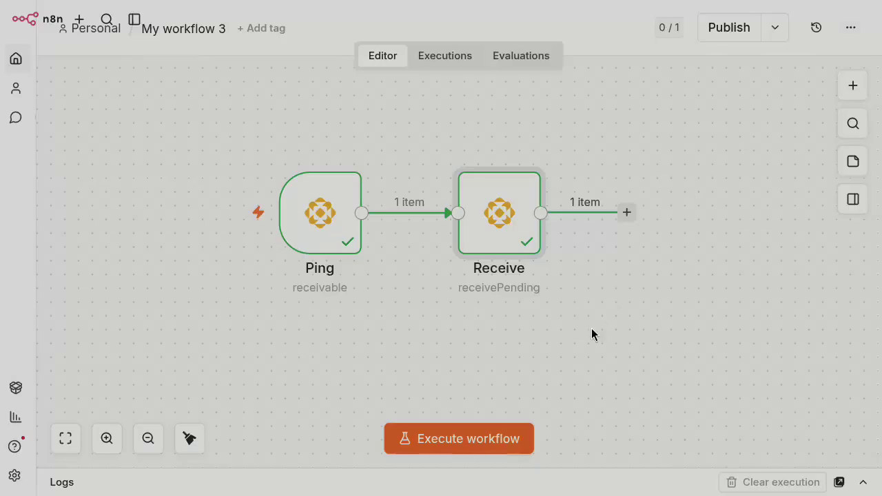
{"action": "scroll", "coordinate": [591, 328], "scroll_direction": "right", "scroll_amount": 3}
{"action": "left_click", "coordinate": [423, 213]}
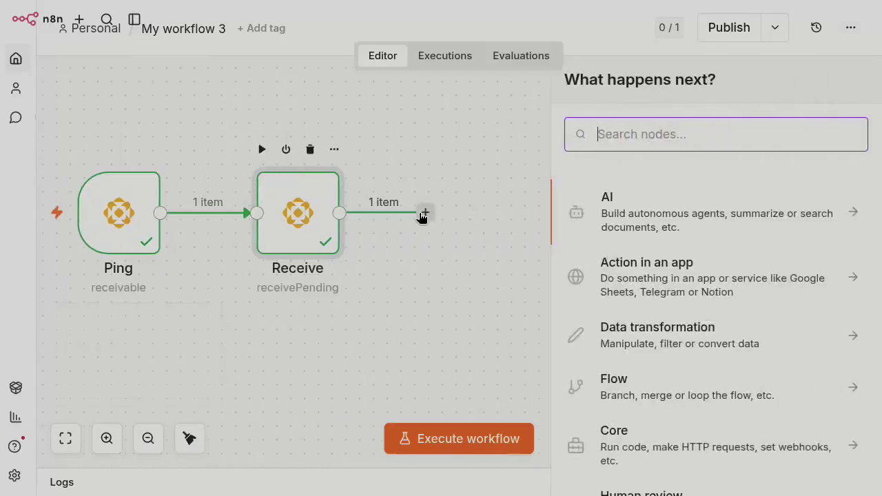
{"action": "type", "text": "Atto"}
{"action": "left_click", "coordinate": [604, 202]}
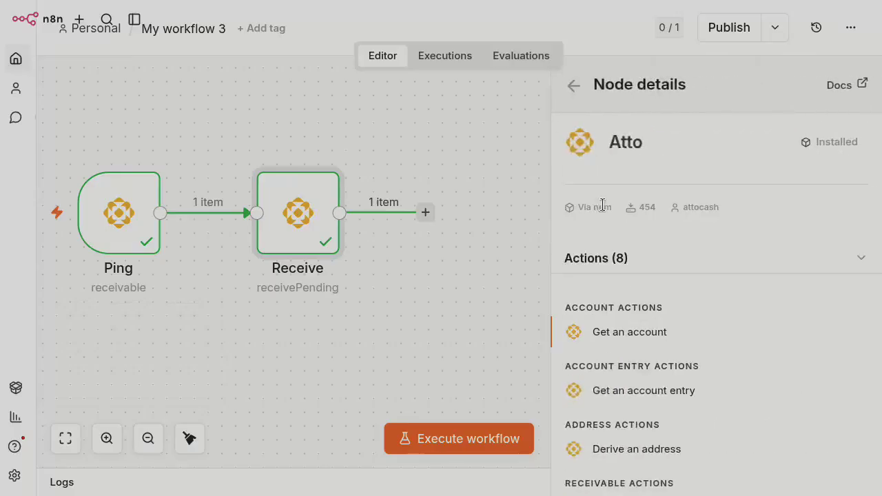
{"action": "scroll", "coordinate": [622, 380], "scroll_direction": "down", "scroll_amount": 5}
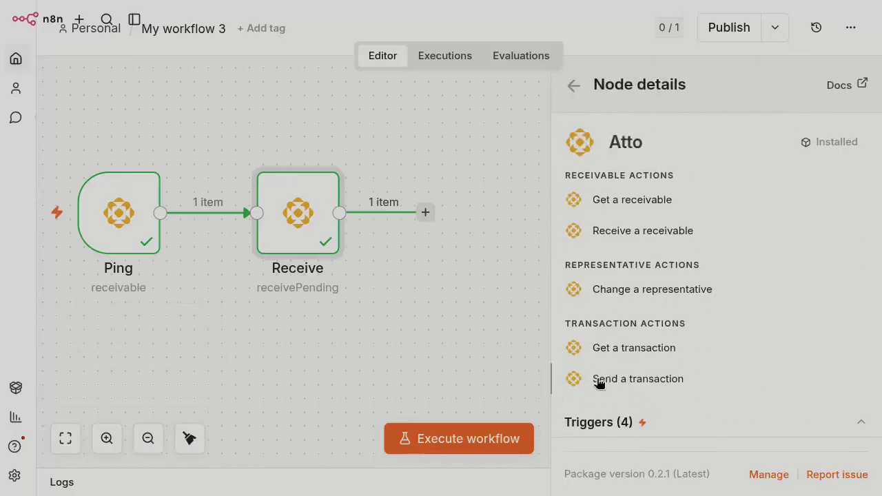
Add a Send a transaction step and begin a Destination Address expression referencing Ping's data.
{"action": "left_click", "coordinate": [653, 380]}
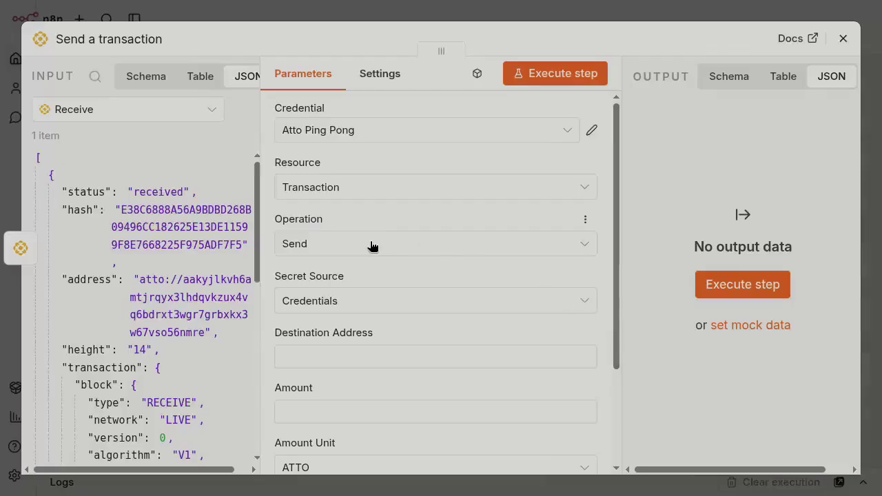
{"action": "left_click", "coordinate": [372, 355]}
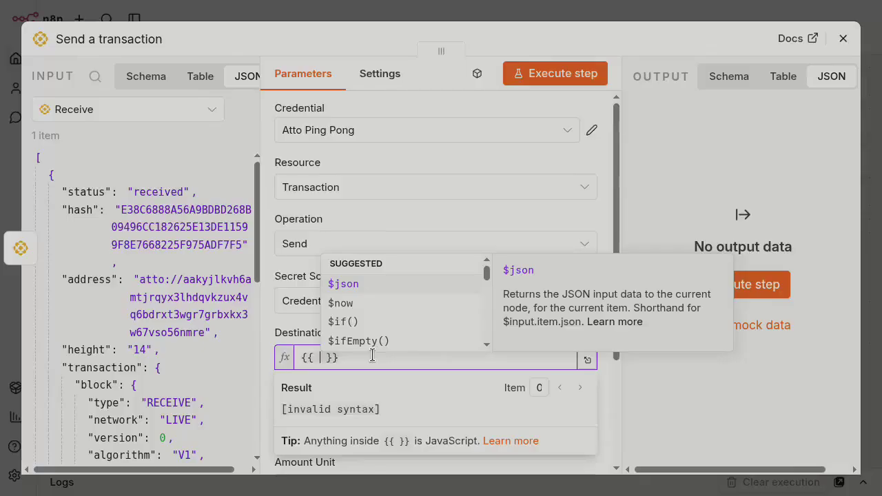
{"action": "type", "text": "$node["}
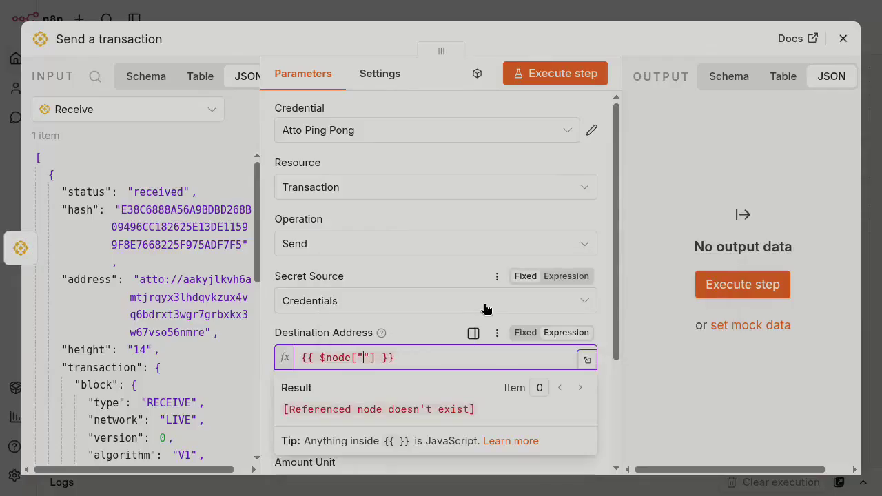
{"action": "type", "text": "Ping"}
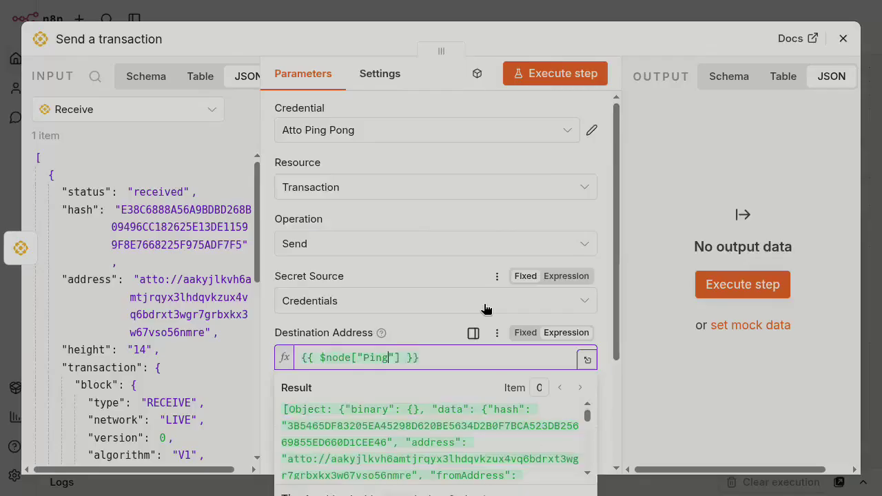
{"action": "key", "text": "Right"}
{"action": "type", "text": "."}
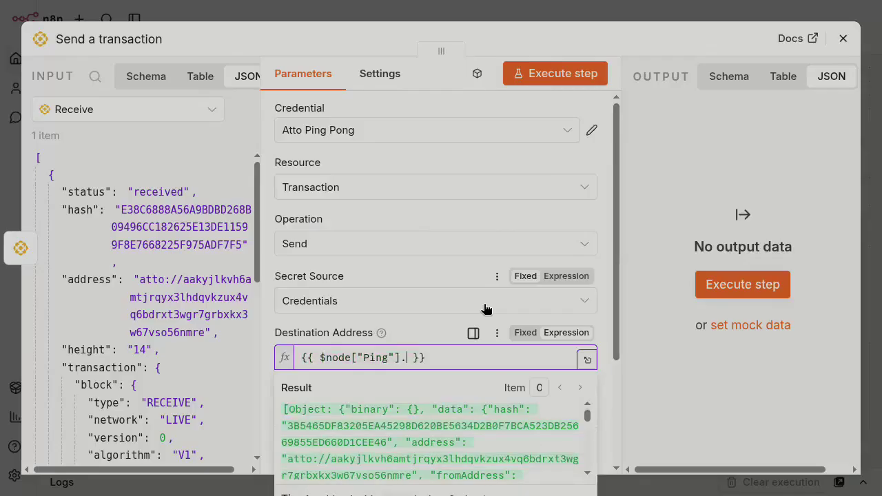
{"action": "key", "text": "Down"}
{"action": "key", "text": "Return"}
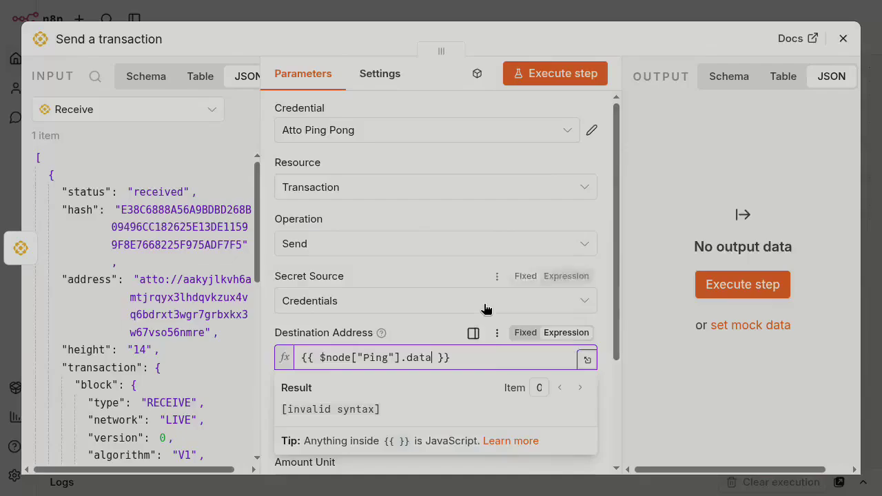
{"action": "left_click", "coordinate": [416, 329]}
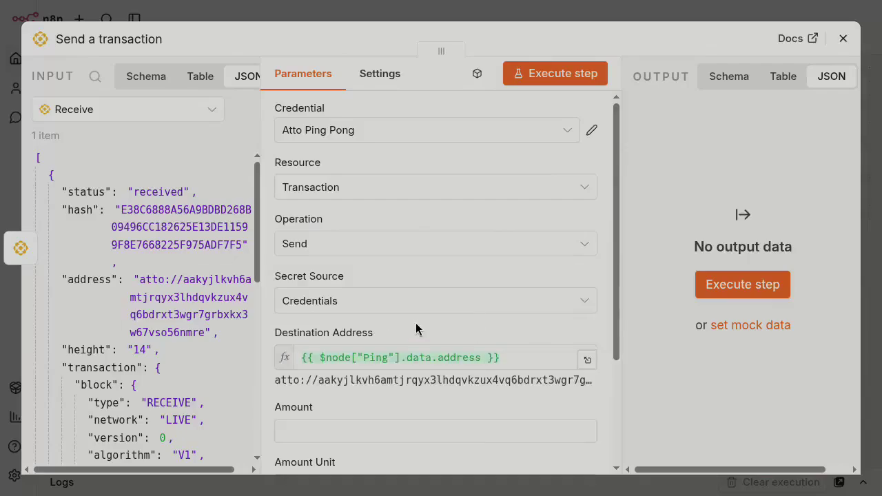
Complete the Destination Address as {{ $node["Ping"].data.fromAddress }}.
{"action": "scroll", "coordinate": [416, 330], "scroll_direction": "down", "scroll_amount": 1}
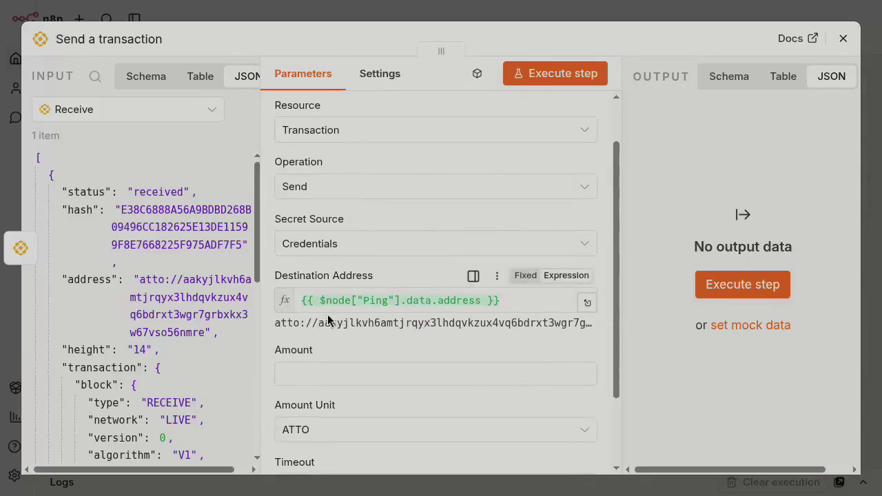
{"action": "triple_click", "coordinate": [310, 319]}
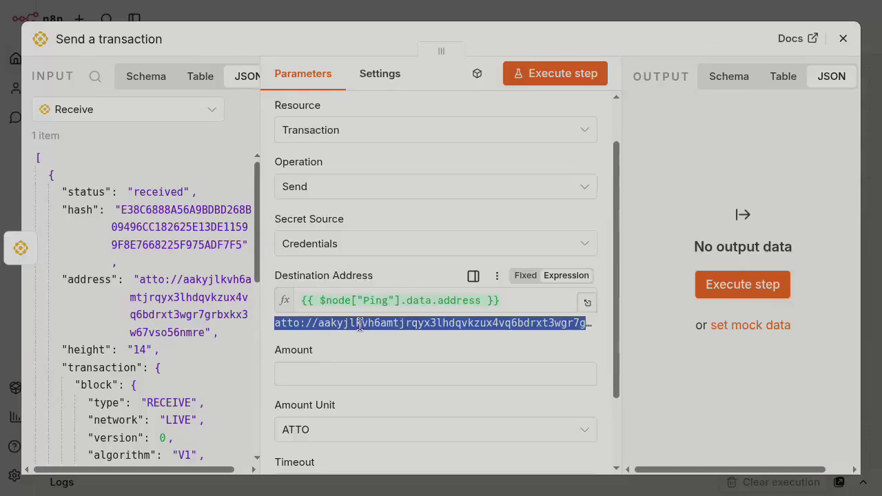
{"action": "double_click", "coordinate": [456, 302]}
{"action": "type", "text": "from"}
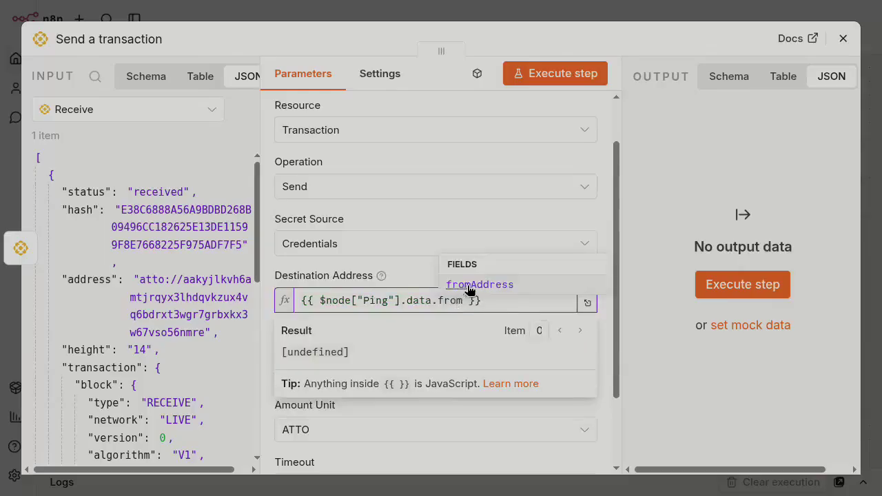
{"action": "left_click", "coordinate": [469, 290]}
{"action": "left_click", "coordinate": [417, 279]}
Set Amount to {{ $node["Ping"].data.amount.atto }} and execute the Send a transaction step.
{"action": "left_click", "coordinate": [401, 375]}
{"action": "type", "text": "{{ $node[\"Ping\"].data.address }}"}
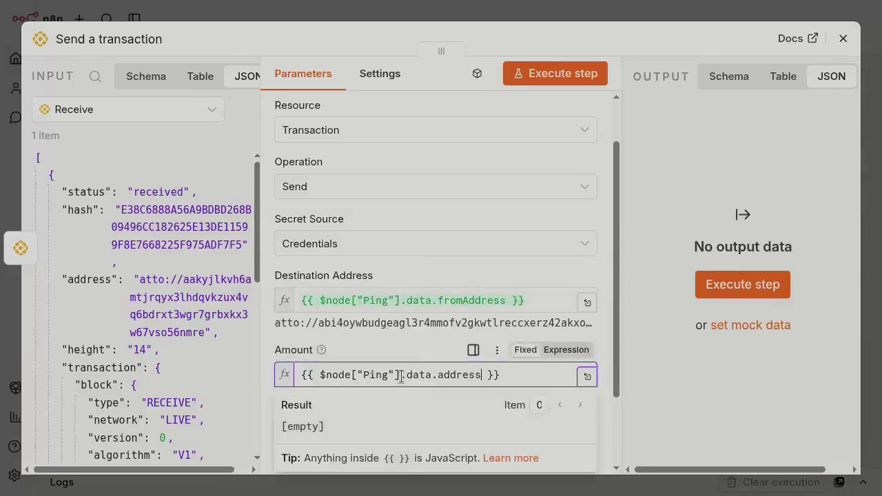
{"action": "double_click", "coordinate": [468, 376]}
{"action": "key", "text": "BackSpace"}
{"action": "key", "text": "BackSpace"}
{"action": "type", "text": "."}
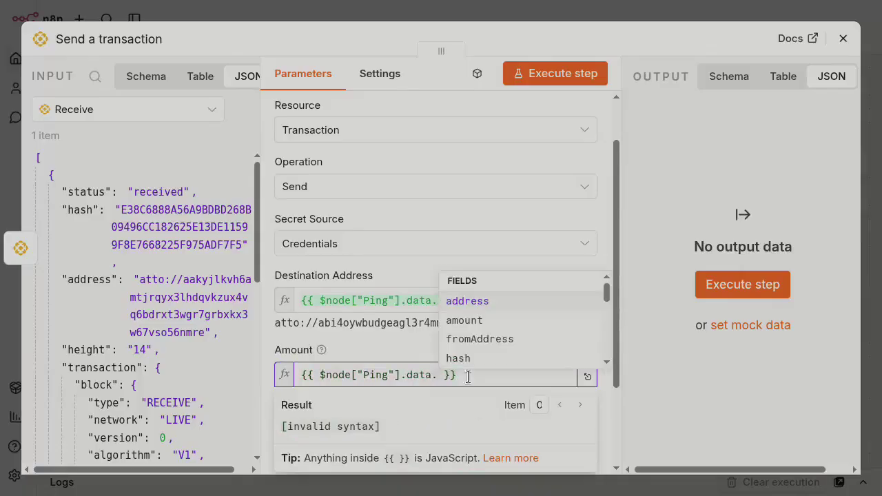
{"action": "type", "text": "amount"}
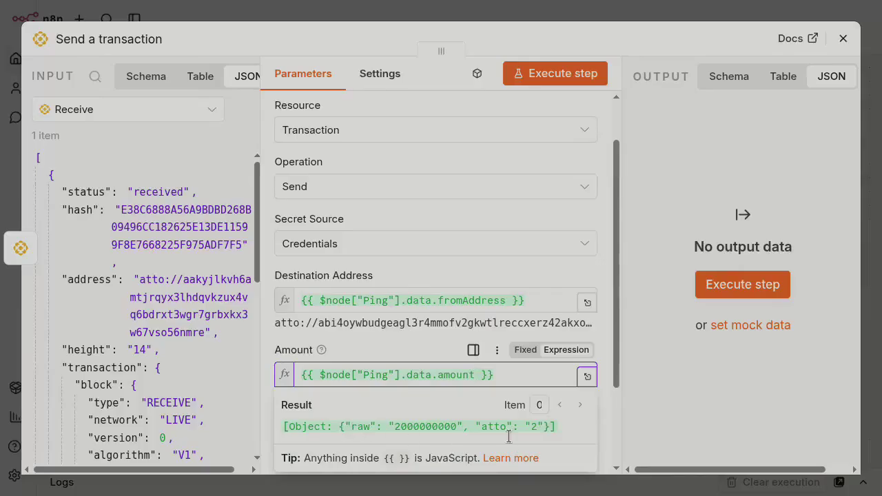
{"action": "type", "text": ".a"}
{"action": "key", "text": "Return"}
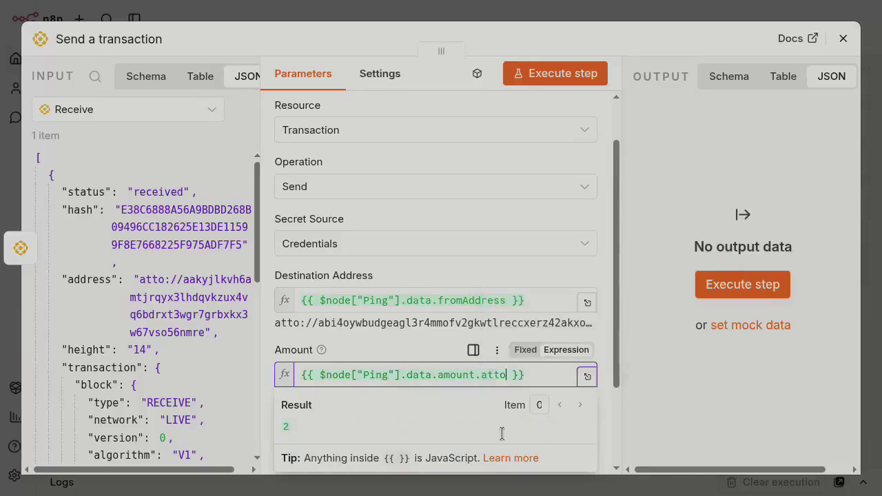
{"action": "left_click", "coordinate": [428, 340]}
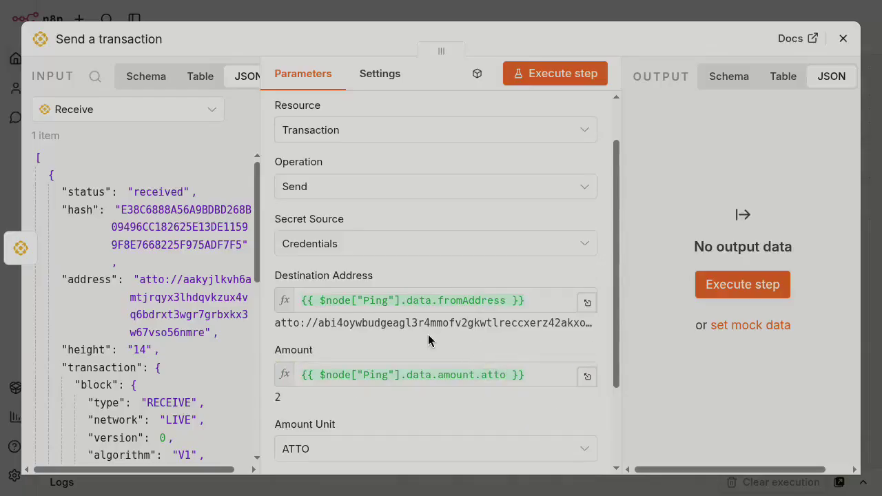
{"action": "scroll", "coordinate": [428, 339], "scroll_direction": "down", "scroll_amount": 2}
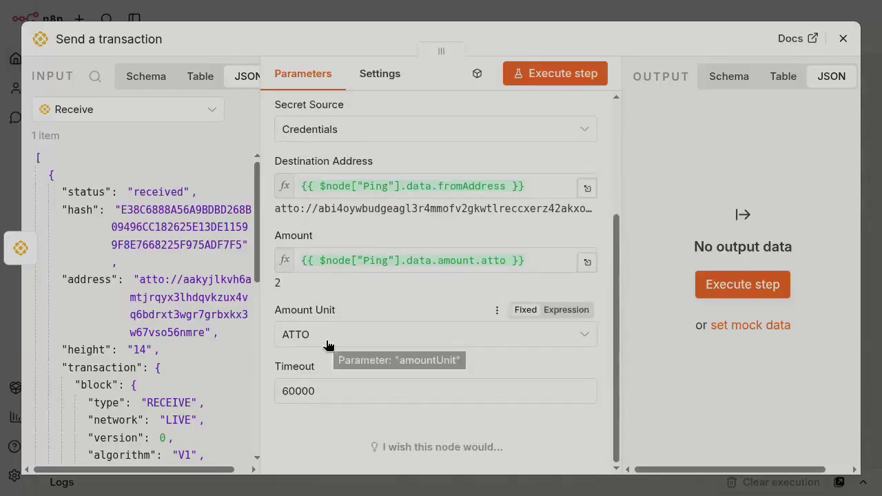
{"action": "left_click", "coordinate": [590, 73]}
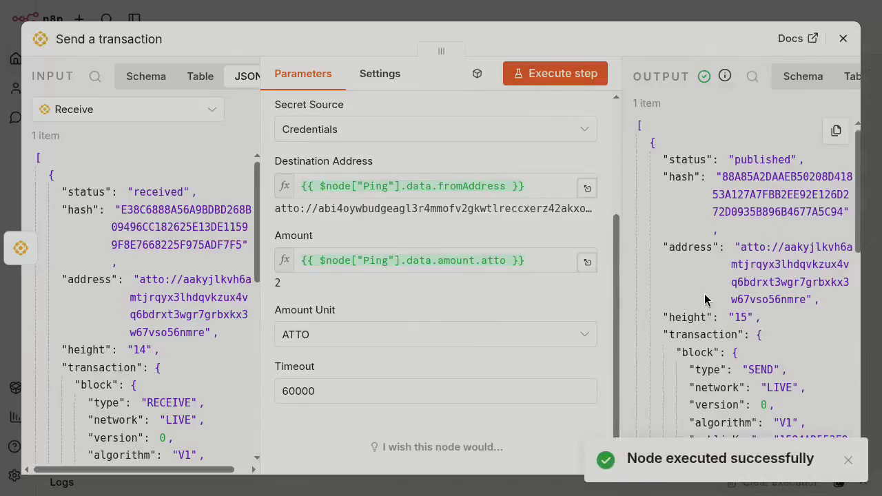
Check in Atto Wallet that the 2 ATTO came back, then return to n8n.
{"action": "scroll", "coordinate": [704, 300], "scroll_direction": "down", "scroll_amount": 5}
{"action": "key", "text": "ctrl+Up"}
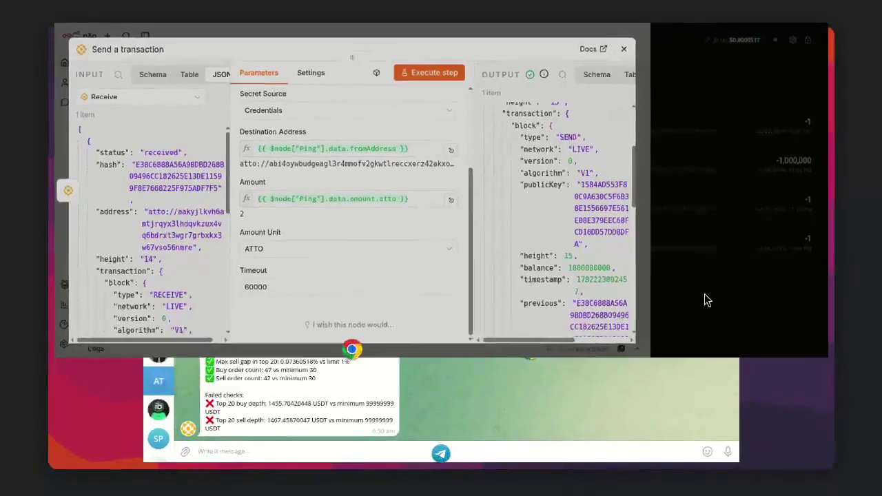
{"action": "left_click", "coordinate": [704, 300]}
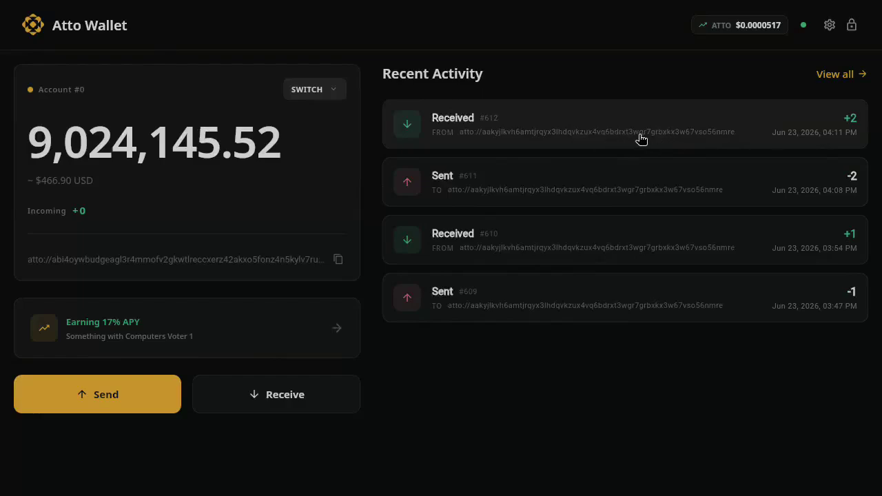
{"action": "key", "text": "ctrl+Up"}
{"action": "left_click", "coordinate": [305, 146]}
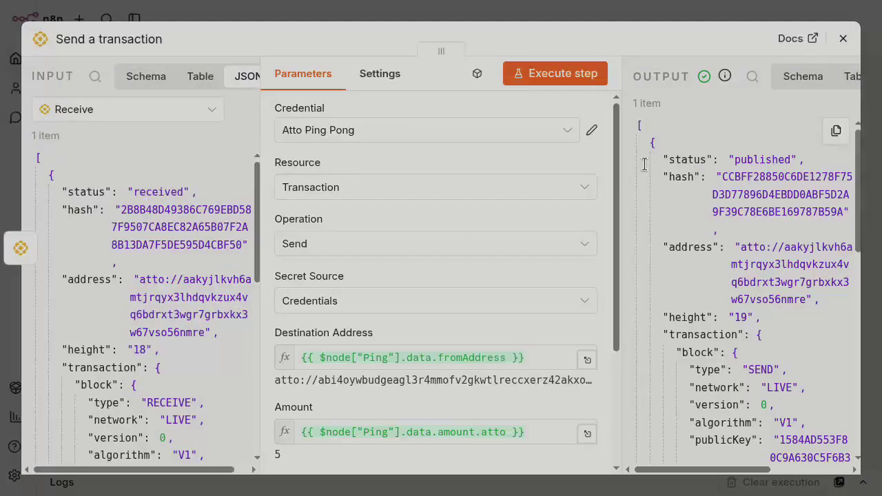
Close the Send a transaction node and execute the workflow so Ping awaits an Atto event.
{"action": "left_click", "coordinate": [843, 38]}
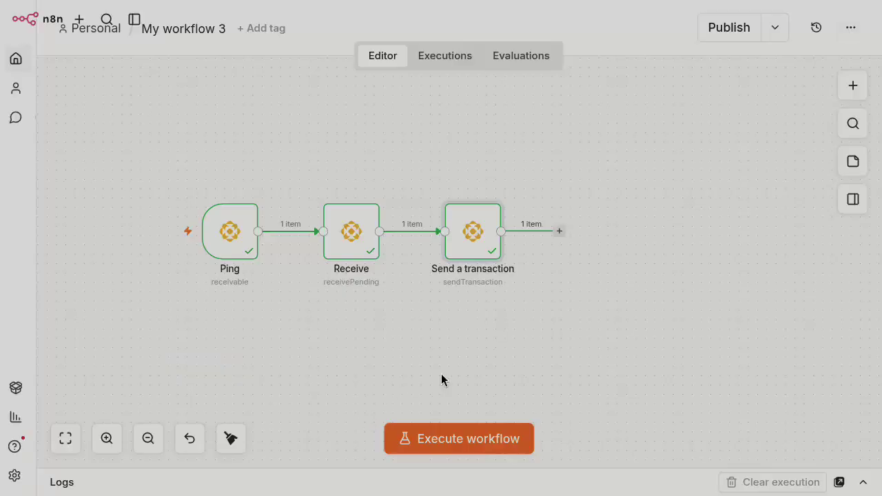
{"action": "left_click", "coordinate": [460, 439]}
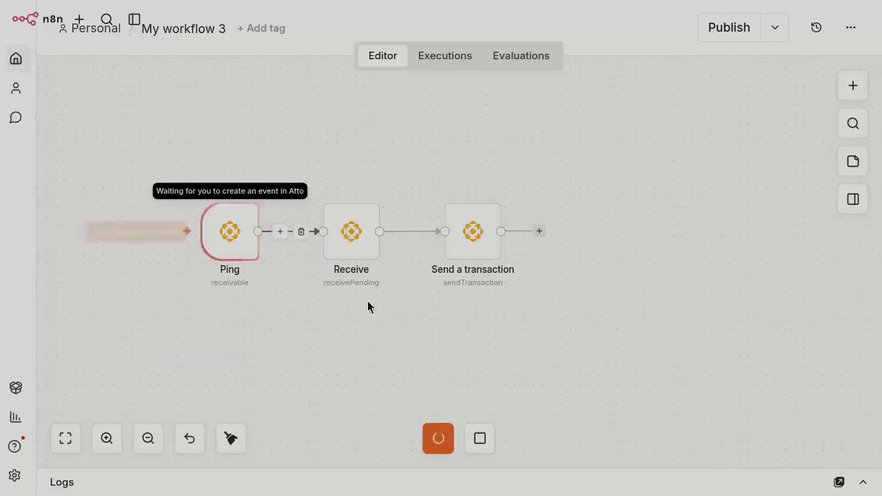
{"action": "key", "text": "ctrl+Up"}
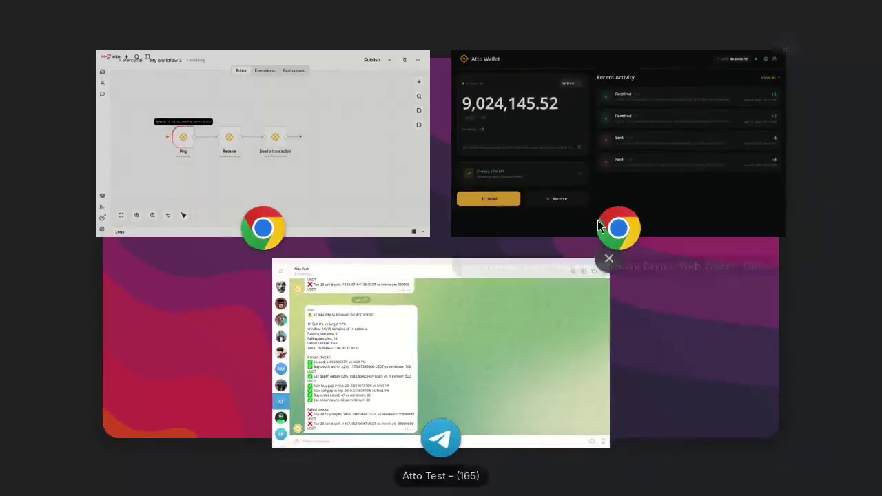
In Atto Wallet, send 10 ATTO to the pasted workflow address and confirm.
{"action": "left_click", "coordinate": [577, 167]}
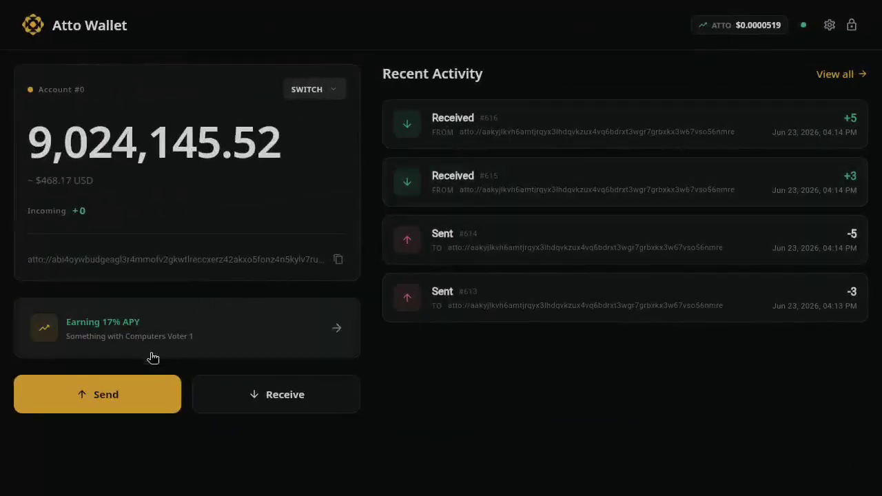
{"action": "left_click", "coordinate": [105, 394]}
{"action": "left_click", "coordinate": [197, 301]}
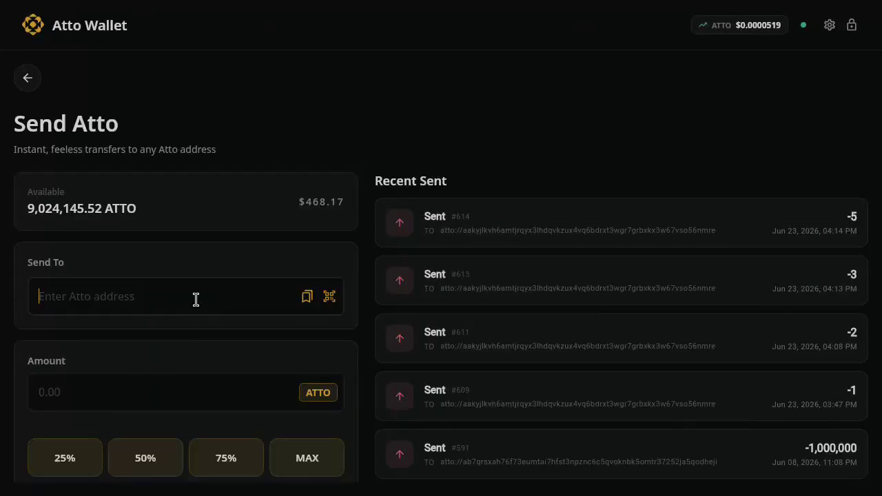
{"action": "type", "text": "atto://aakyjlkvh6amtjrqyx3lhdqvkzux4vq6bdrxt3wgr7grbxkx3w67vso56nmre"}
{"action": "left_click", "coordinate": [102, 397]}
{"action": "type", "text": "10"}
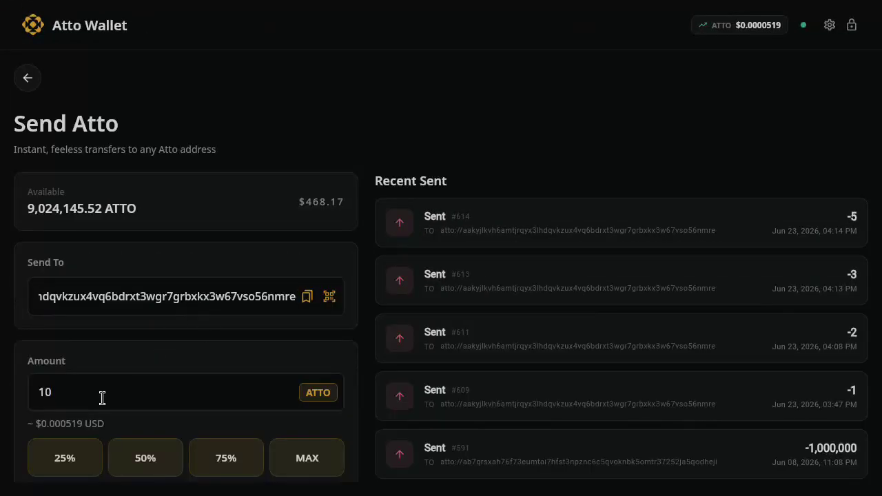
{"action": "scroll", "coordinate": [103, 399], "scroll_direction": "down", "scroll_amount": 2}
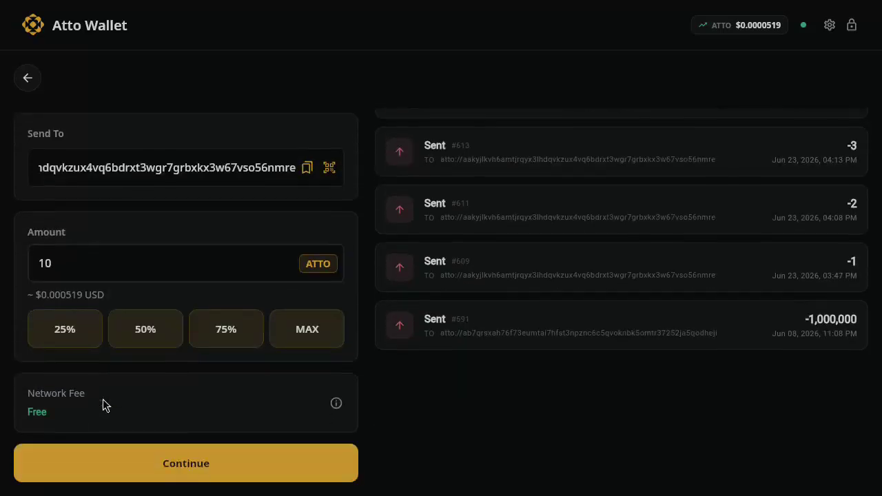
{"action": "left_click", "coordinate": [186, 471]}
{"action": "left_click", "coordinate": [454, 385]}
Dismiss the sent message and return to n8n to see the workflow's successful run.
{"action": "left_click", "coordinate": [597, 119]}
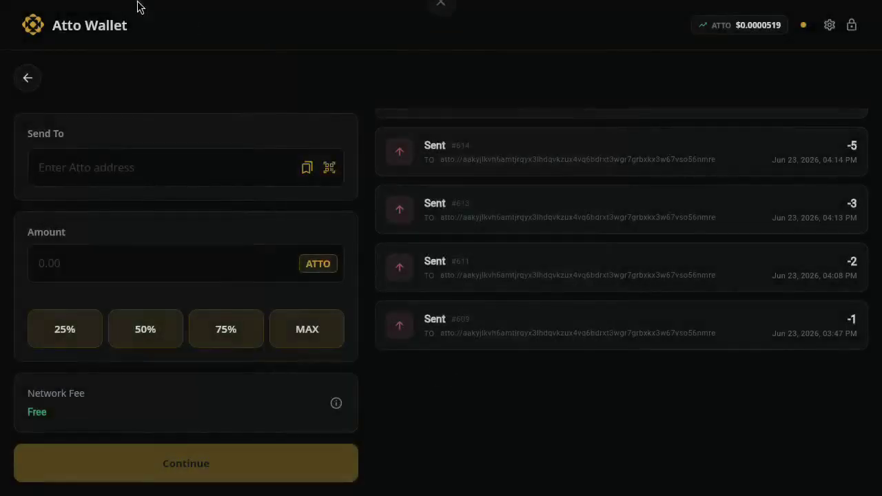
{"action": "left_click", "coordinate": [28, 78]}
{"action": "key", "text": "super"}
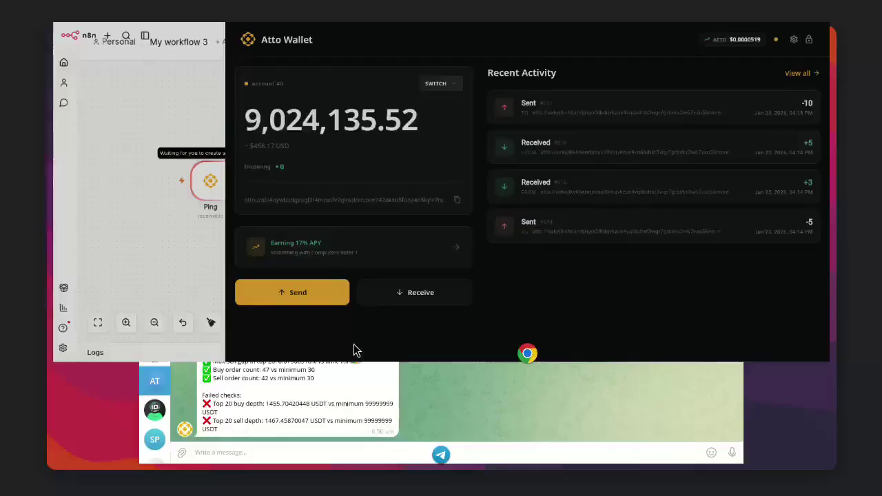
{"action": "left_click", "coordinate": [343, 178]}
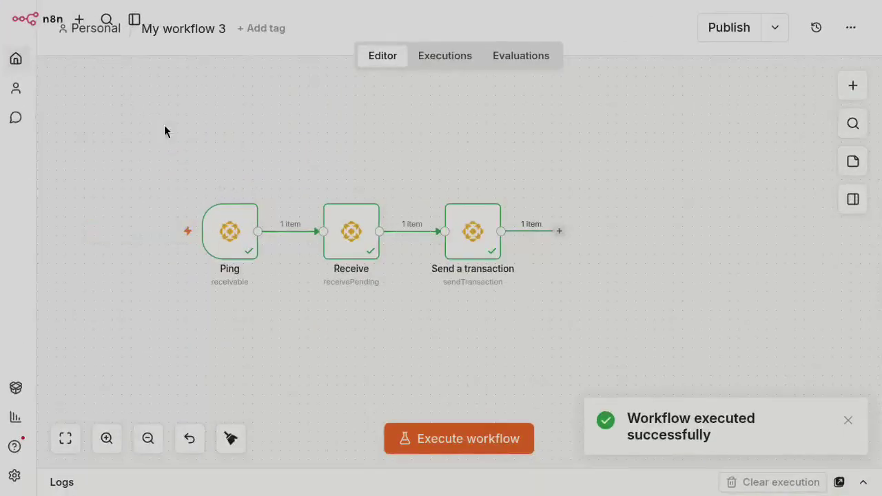
Check Atto Wallet's Recent Activity for the 10 ATTO returned, then go back to n8n.
{"action": "key", "text": "super"}
{"action": "left_click", "coordinate": [594, 157]}
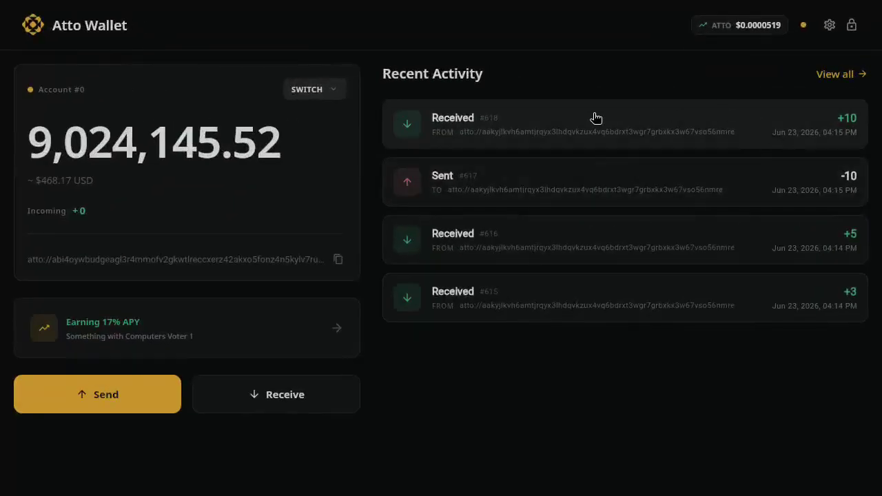
{"action": "key", "text": "super"}
{"action": "left_click", "coordinate": [285, 161]}
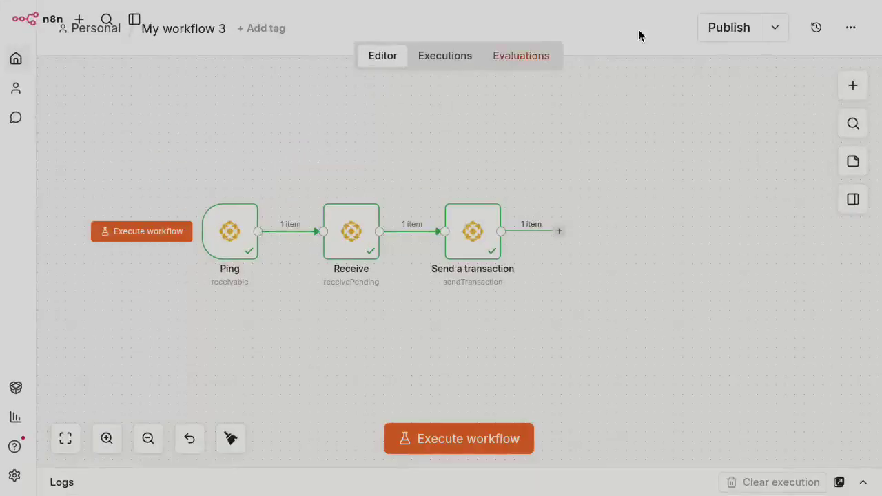
Publish My workflow 3 and confirm in the dialog.
{"action": "left_click", "coordinate": [716, 27]}
{"action": "left_click", "coordinate": [606, 344]}
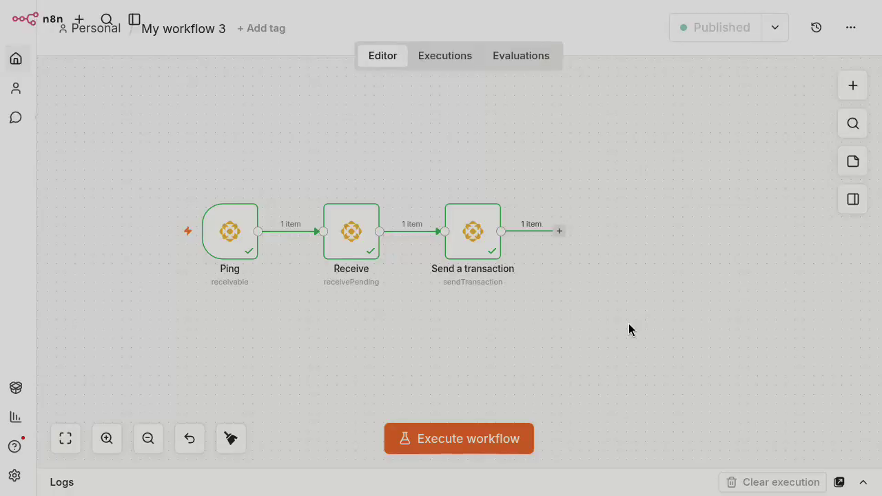
{"action": "key", "text": "super"}
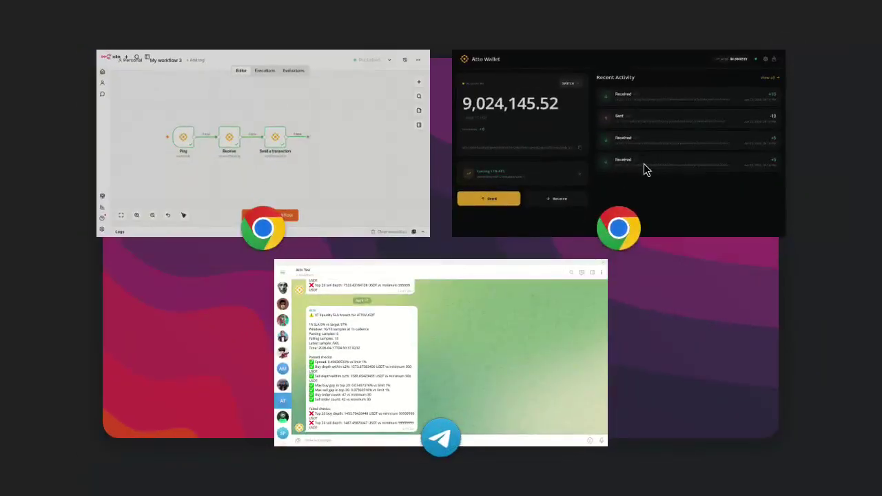
Send 20 ATTO from Atto Wallet to the workflow's address, then reopen the Send page.
{"action": "left_click", "coordinate": [643, 163]}
{"action": "left_click", "coordinate": [109, 394]}
{"action": "type", "text": "20"}
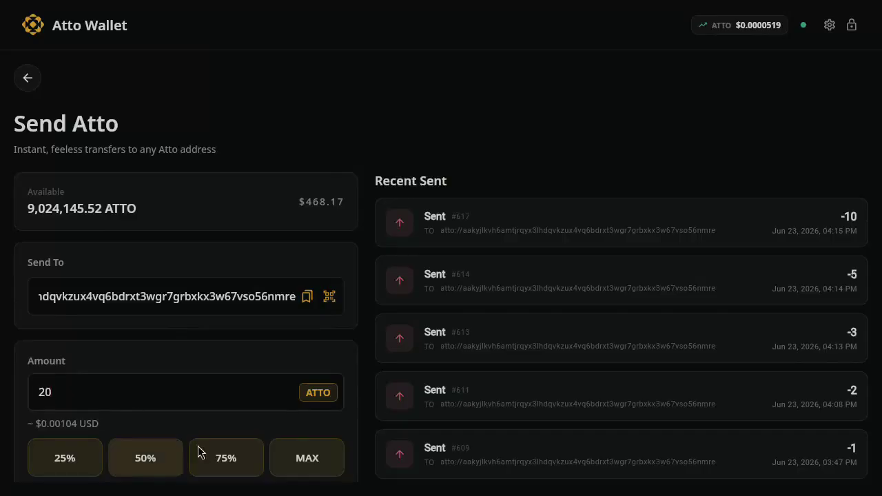
{"action": "scroll", "coordinate": [275, 334], "scroll_direction": "down", "scroll_amount": 2}
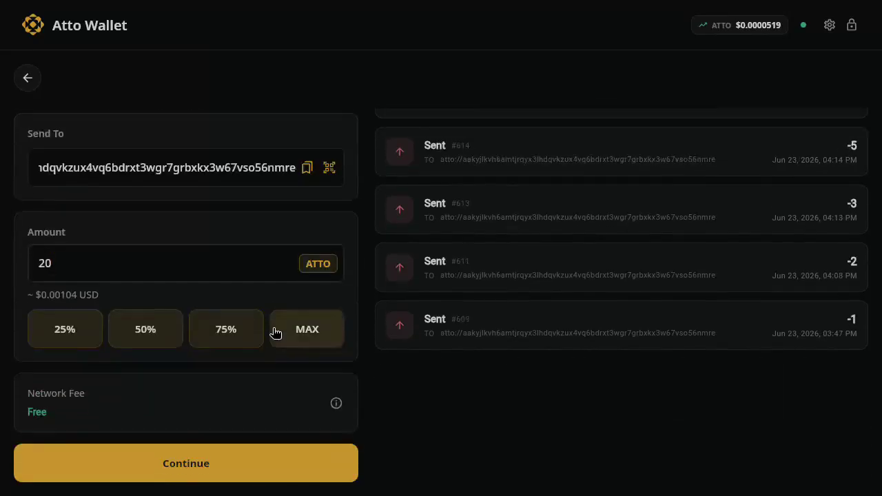
{"action": "left_click", "coordinate": [164, 466]}
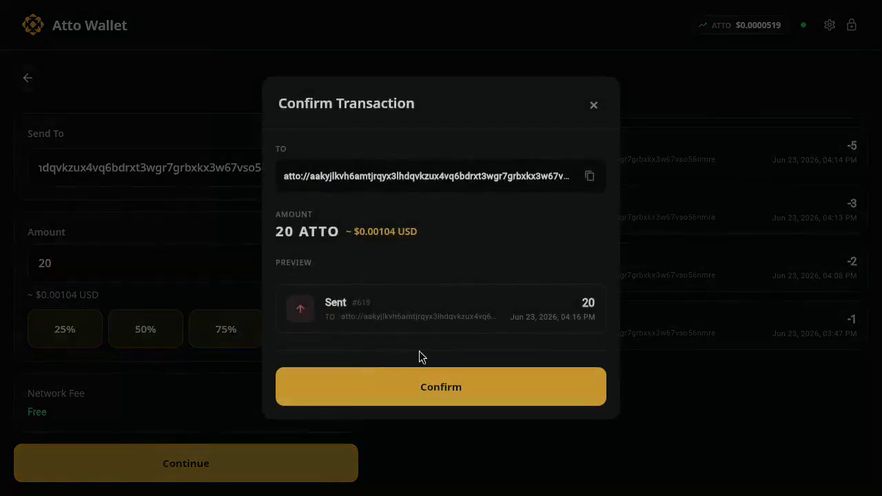
{"action": "left_click", "coordinate": [437, 380]}
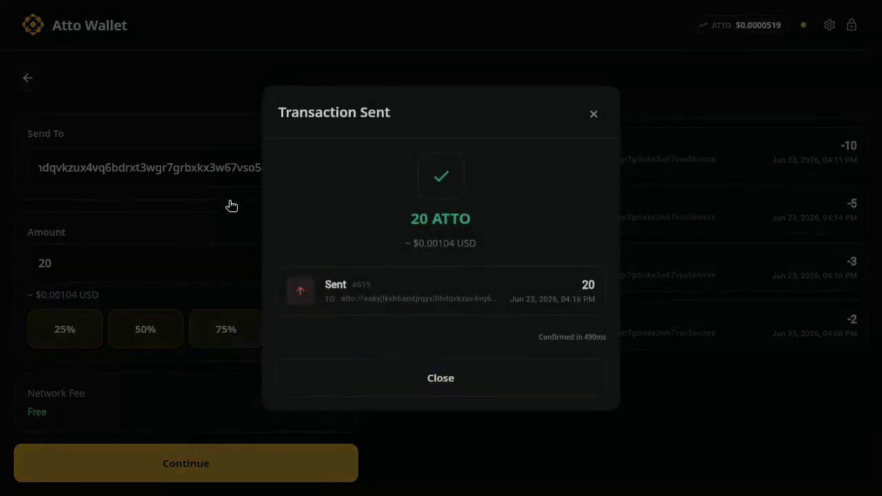
{"action": "left_click", "coordinate": [354, 387]}
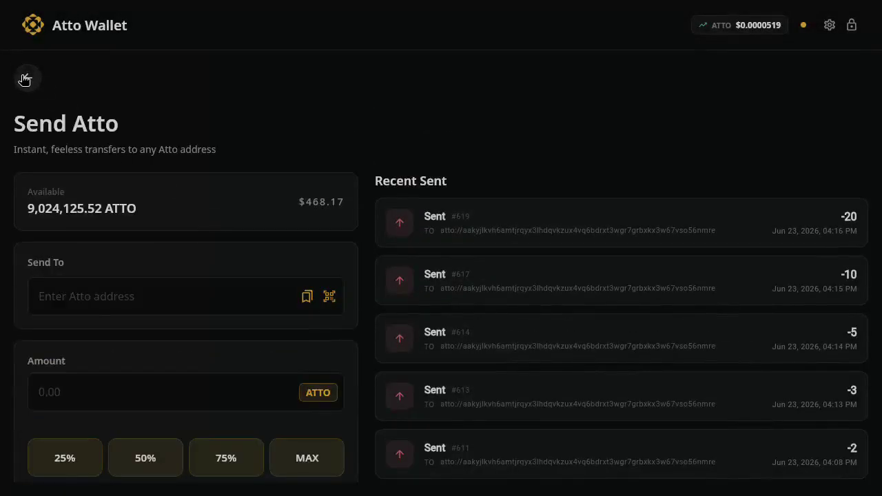
{"action": "left_click", "coordinate": [25, 78]}
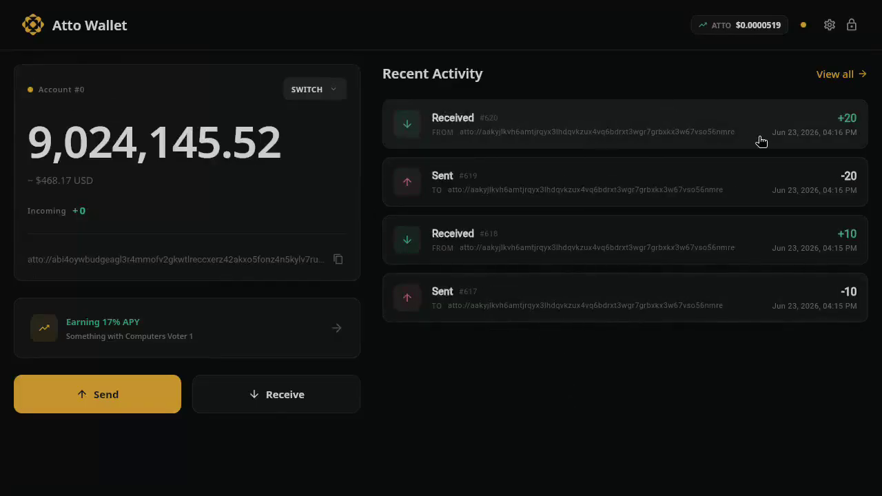
{"action": "left_click", "coordinate": [104, 394]}
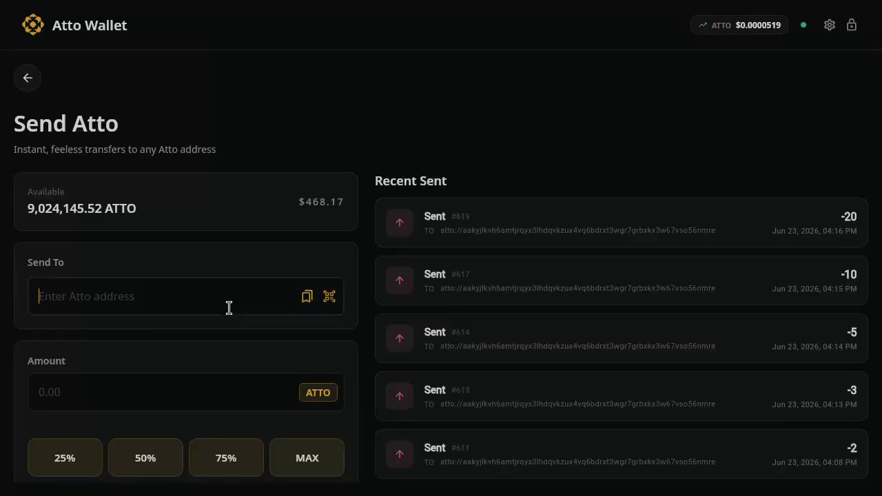
Send the full 9,024,145.52 ATTO balance via MAX to the workflow's address and return home.
{"action": "type", "text": "atto://aakyjlkvh6amtjrqyx3lhdqvkzux4vq6bdrxt3wgr7grbxkx3w67vso56nmre"}
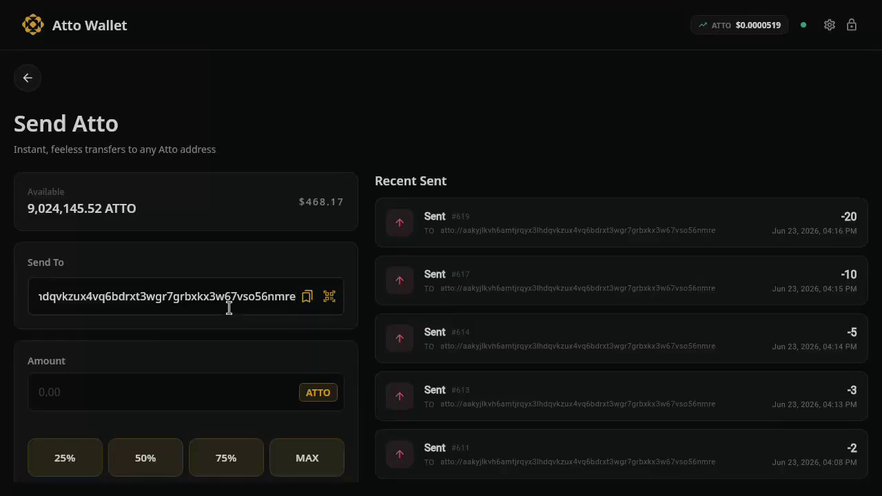
{"action": "scroll", "coordinate": [276, 326], "scroll_direction": "down", "scroll_amount": 2}
{"action": "left_click", "coordinate": [331, 326]}
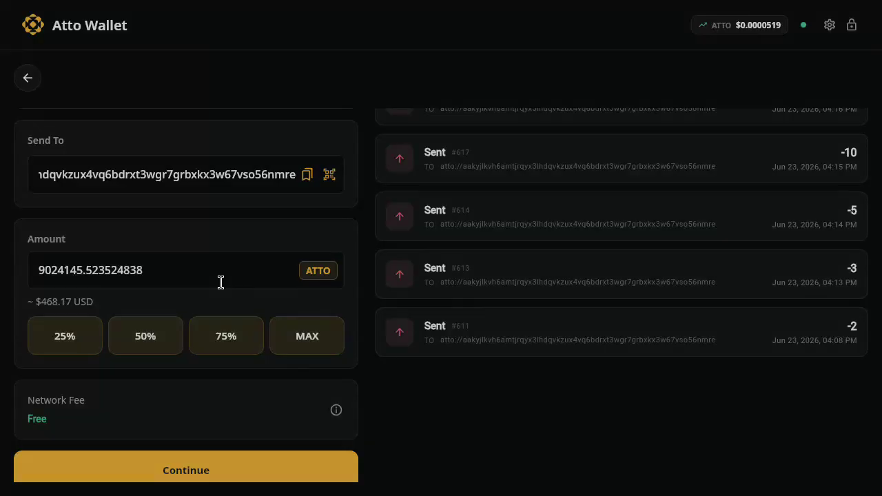
{"action": "left_click", "coordinate": [203, 458]}
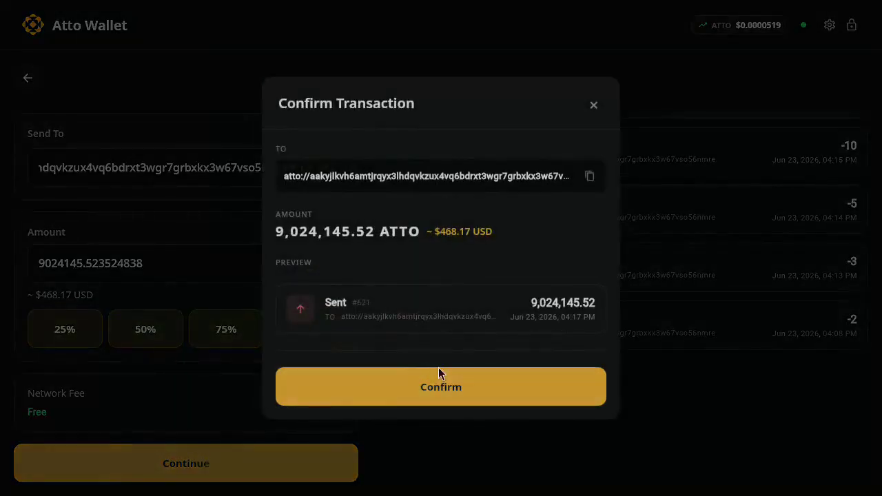
{"action": "left_click", "coordinate": [444, 387]}
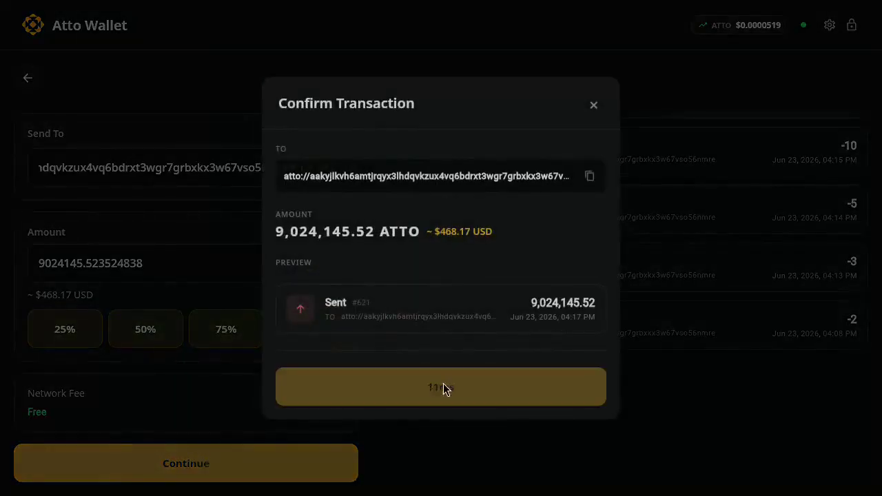
{"action": "left_click", "coordinate": [365, 385]}
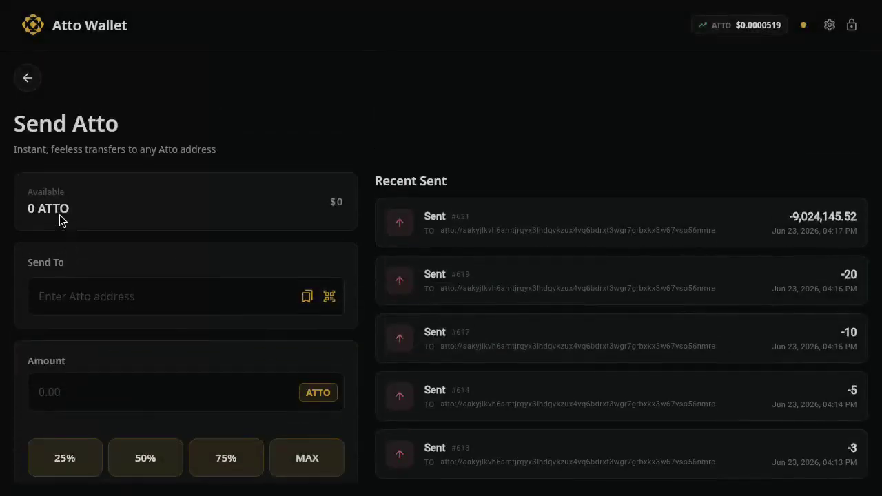
{"action": "left_click", "coordinate": [25, 78]}
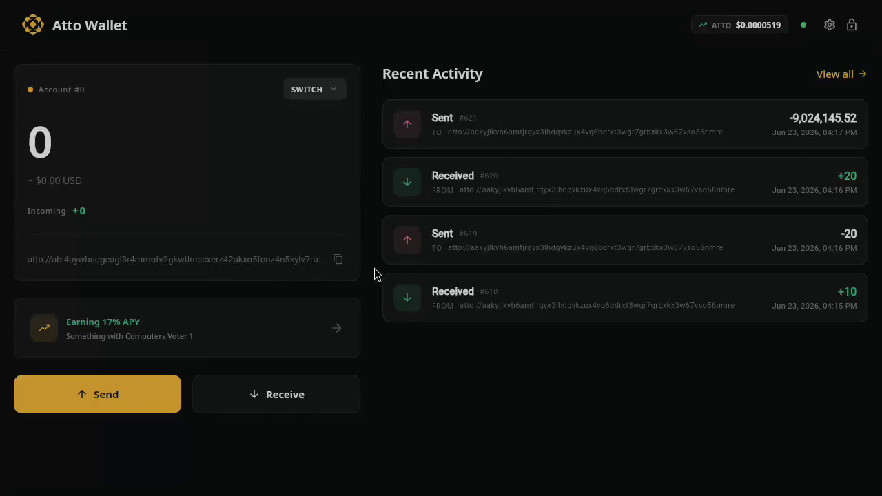